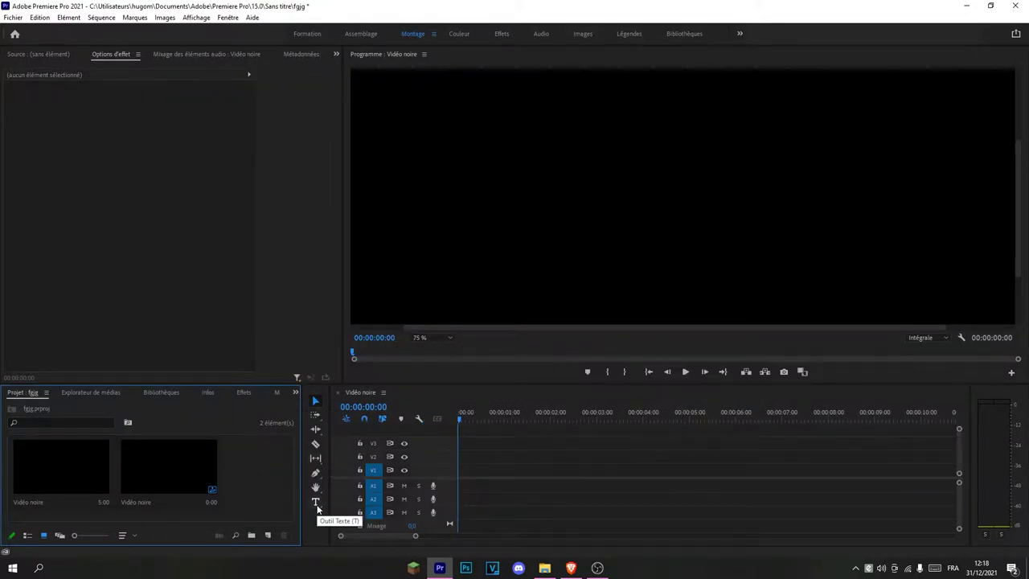
- Create a white title reading 'TEXT' in a text box near the top-left of the black frame
{"action": "left_click", "coordinate": [317, 505]}
{"action": "mouse_move", "coordinate": [483, 110]}
{"action": "left_mouse_down"}
{"action": "mouse_move", "coordinate": [828, 247]}
{"action": "mouse_move", "coordinate": [823, 229]}
{"action": "left_mouse_up"}
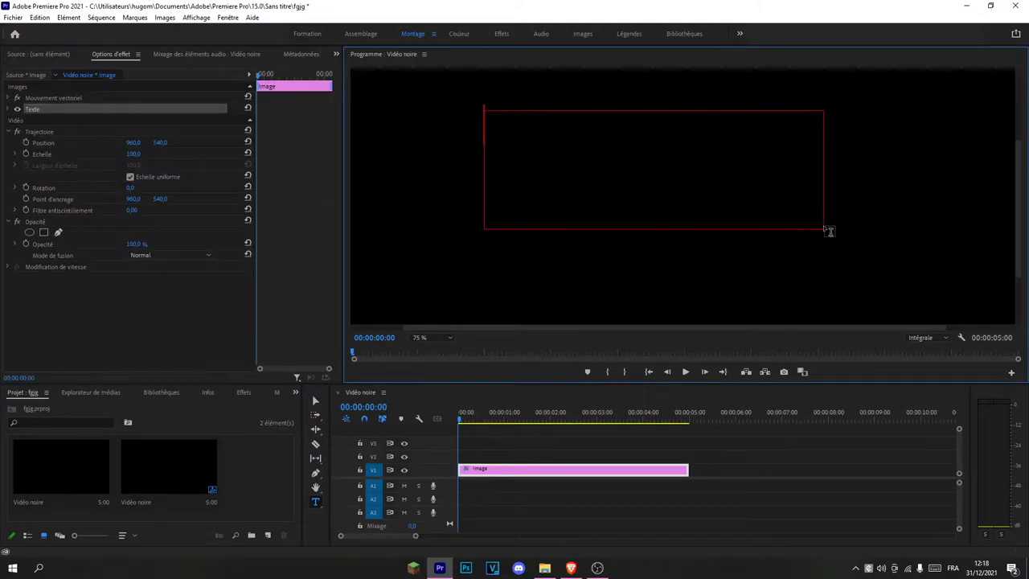
{"action": "type", "text": "TEXT"}
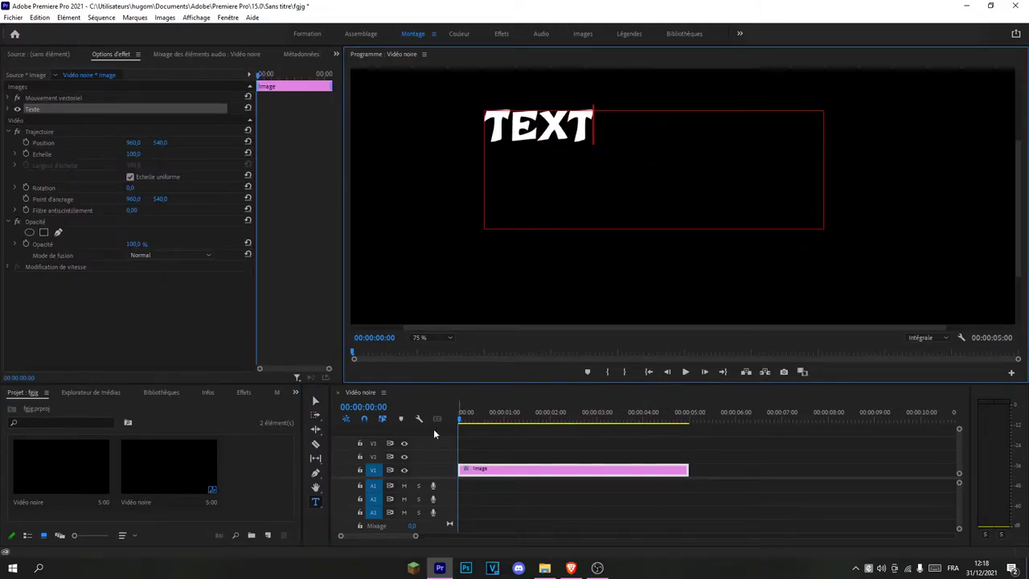
{"action": "left_click", "coordinate": [541, 263]}
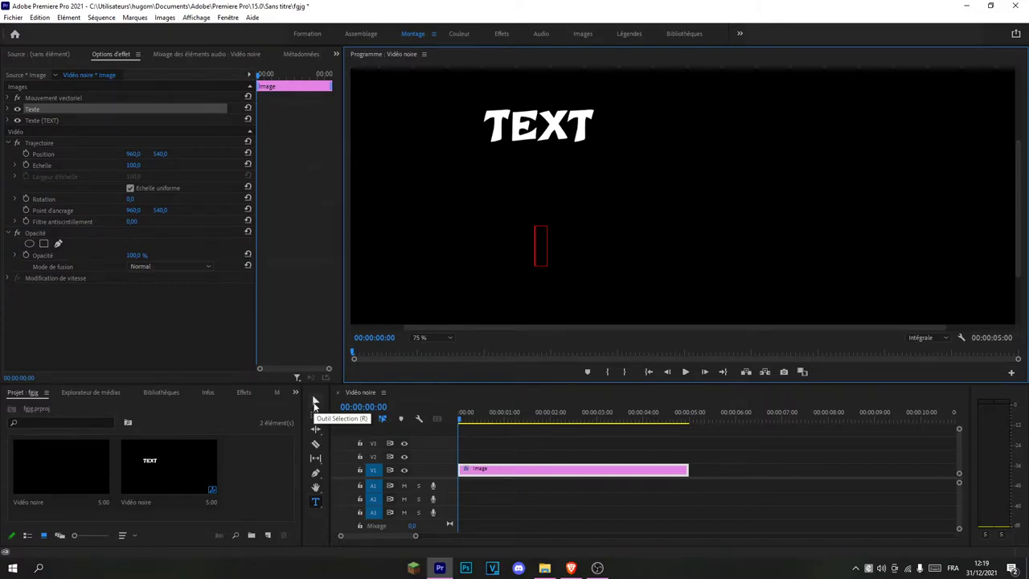
- Move the TEXT title rightward toward the horizontal centre, keeping it near the top
{"action": "left_click", "coordinate": [314, 404]}
{"action": "left_click", "coordinate": [556, 266]}
{"action": "left_click_drag", "start_coordinate": [555, 145], "coordinate": [694, 183]}
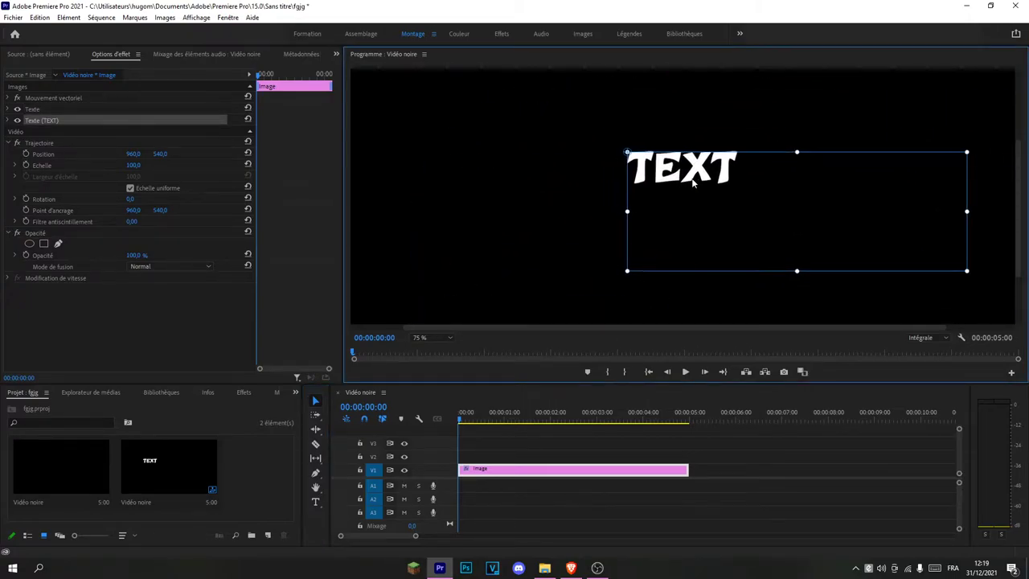
{"action": "key", "text": "space"}
{"action": "left_click_drag", "start_coordinate": [714, 209], "coordinate": [689, 211]}
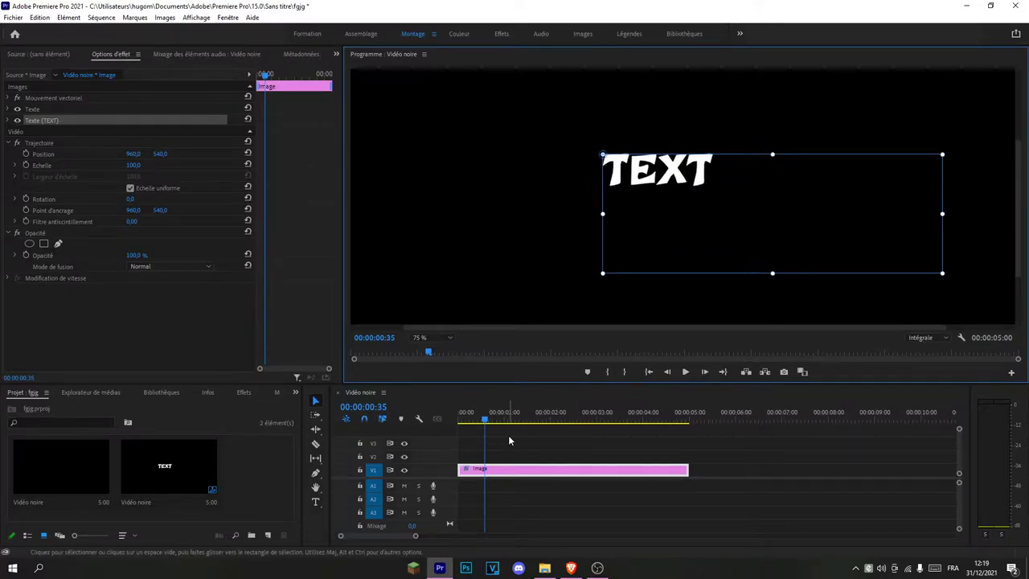
- Reselect the title clip on the timeline so its Effect Controls show again
{"action": "left_click", "coordinate": [532, 471]}
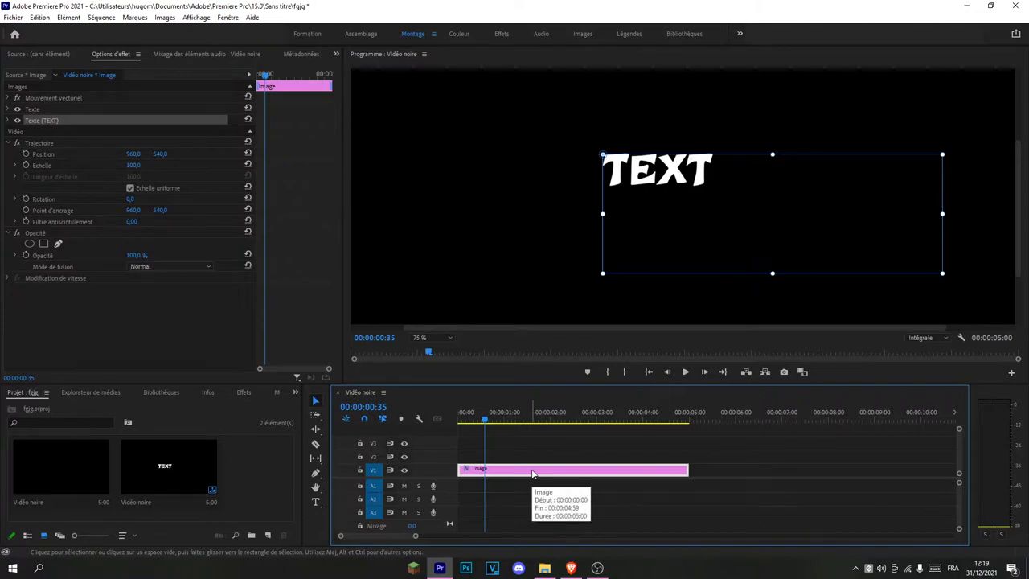
{"action": "left_click", "coordinate": [38, 55]}
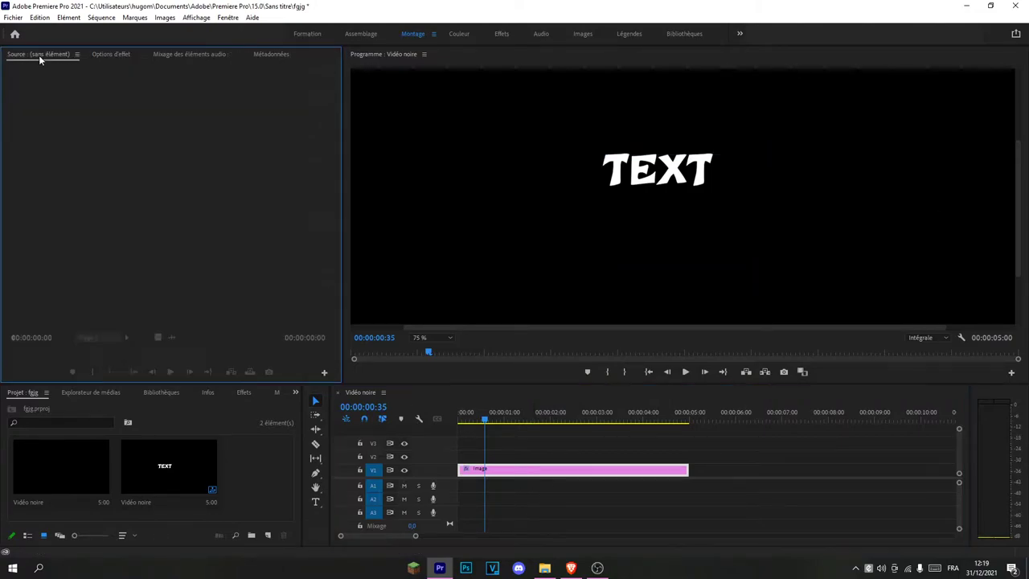
{"action": "left_click", "coordinate": [110, 55]}
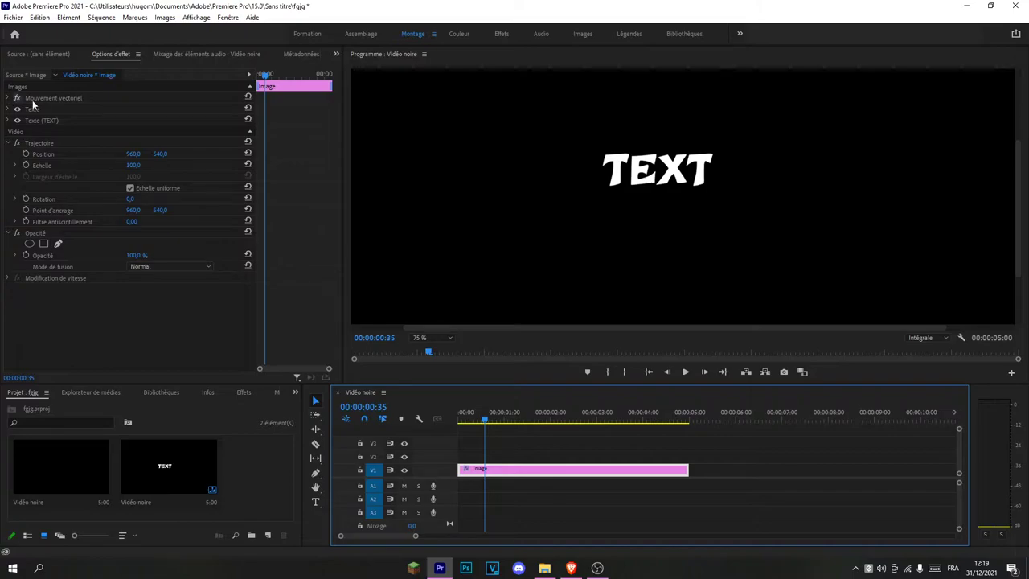
- Turn on Position and Scale keyframing in the title's Vector Motion
{"action": "left_click", "coordinate": [8, 99]}
{"action": "left_click", "coordinate": [45, 96]}
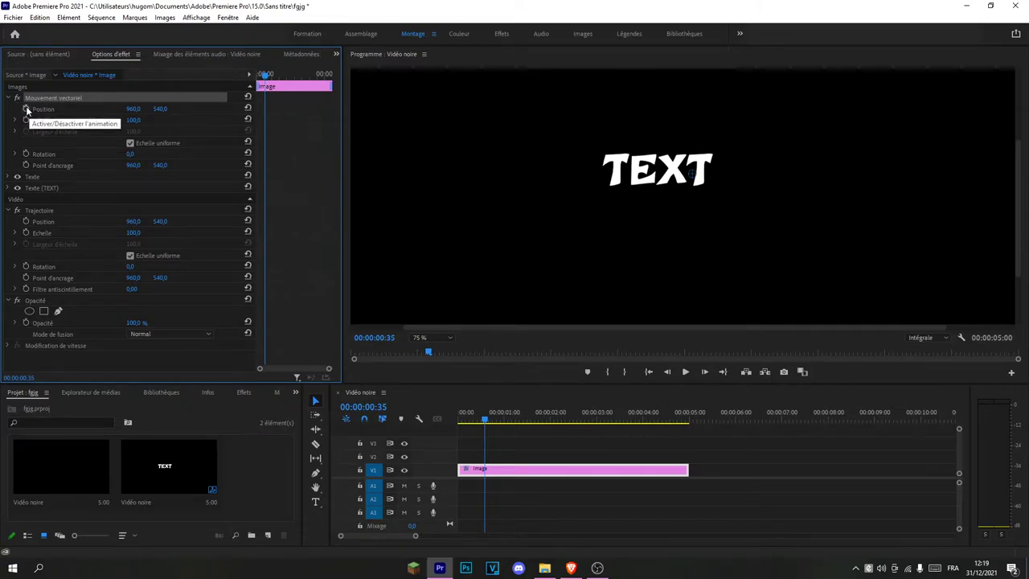
{"action": "left_click", "coordinate": [27, 110]}
{"action": "left_click", "coordinate": [26, 120]}
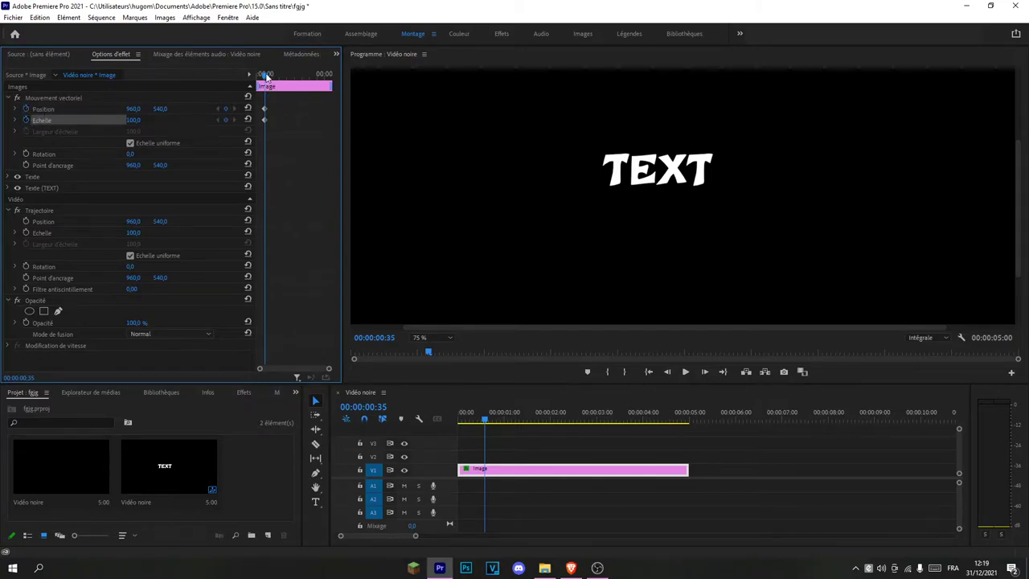
- At 00:00:00:53, move TEXT up-left to 896, 429.3, then play back the animation
{"action": "left_click_drag", "start_coordinate": [266, 74], "coordinate": [270, 74]}
{"action": "left_click", "coordinate": [58, 98]}
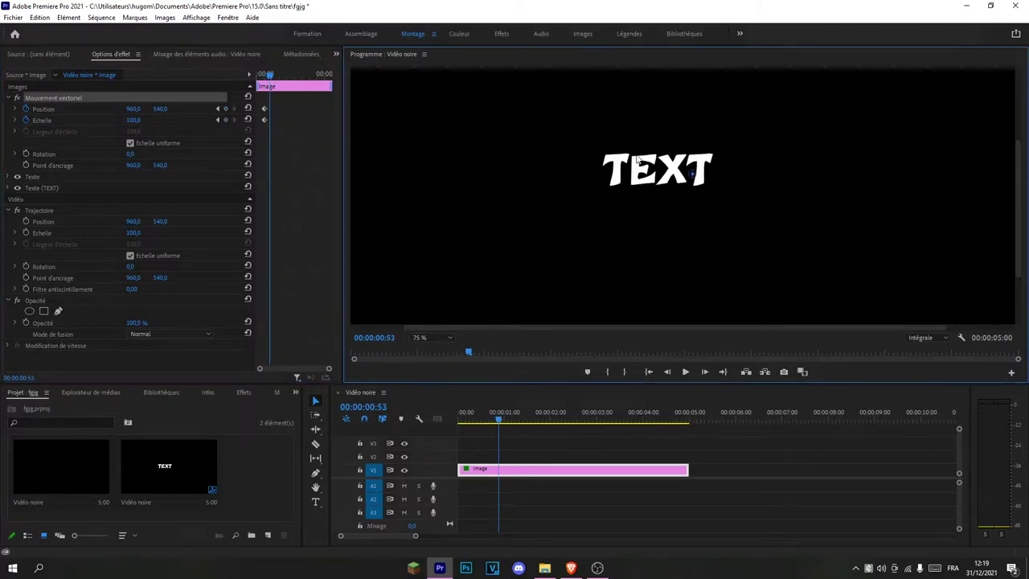
{"action": "left_click_drag", "start_coordinate": [641, 157], "coordinate": [619, 118]}
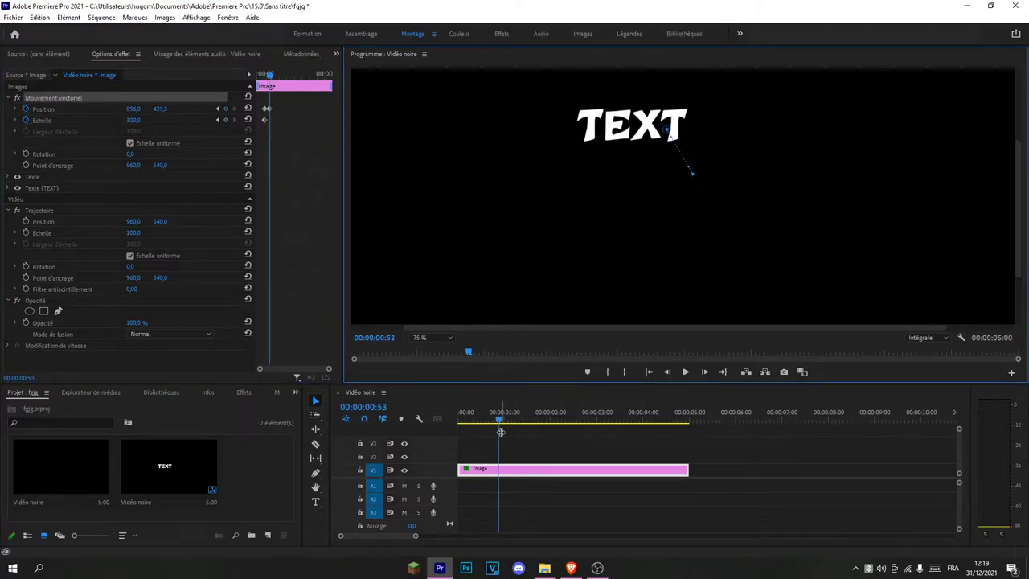
{"action": "left_click", "coordinate": [460, 413]}
{"action": "left_click", "coordinate": [685, 373]}
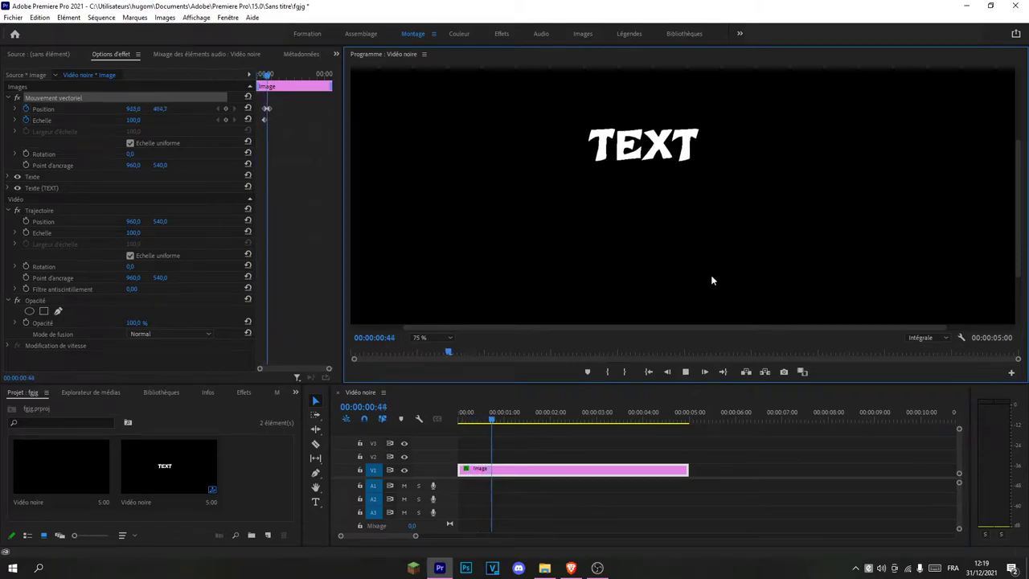
{"action": "left_click", "coordinate": [688, 373]}
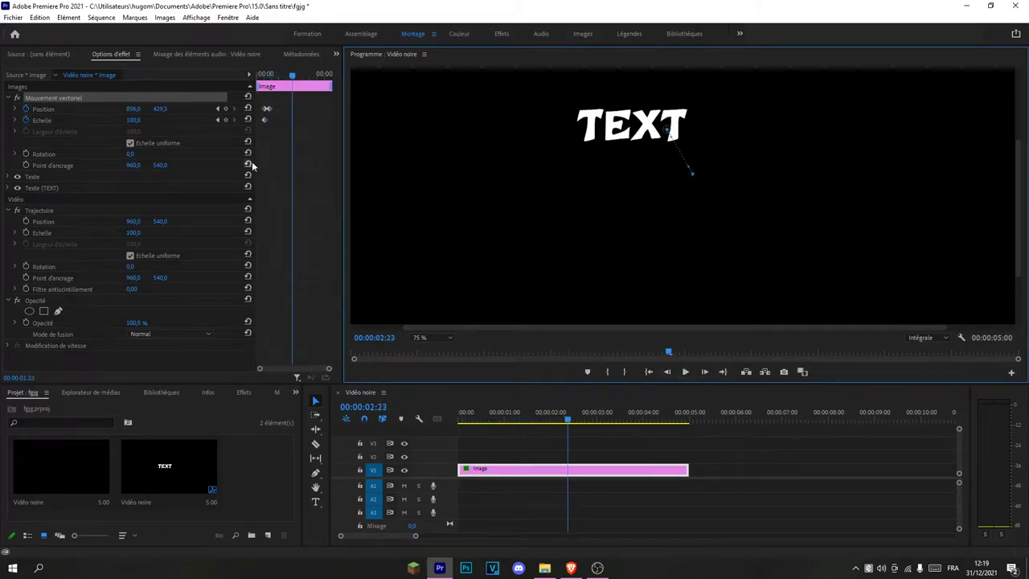
- Delete the empty text layer from the graphic
{"action": "left_click", "coordinate": [8, 97]}
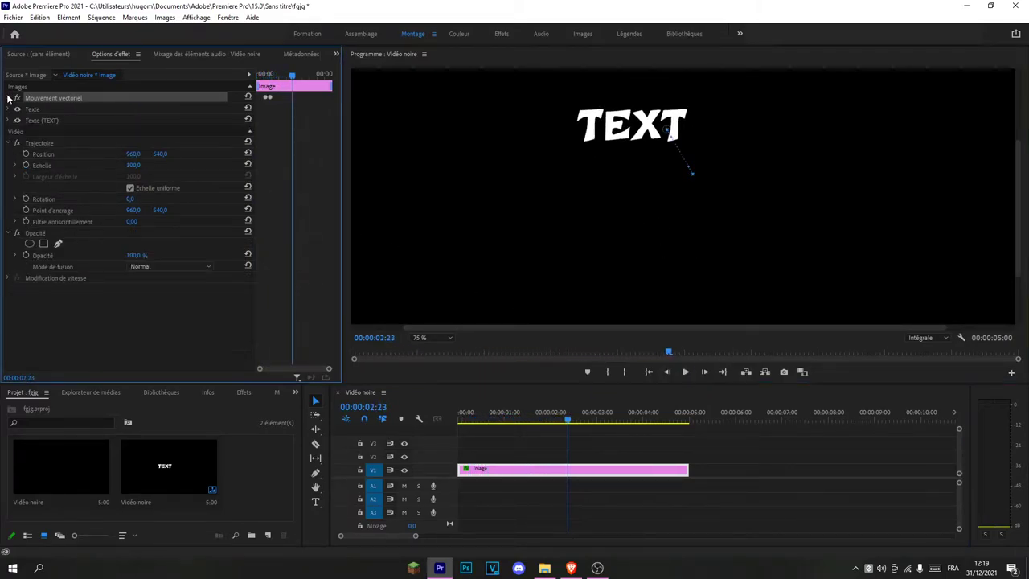
{"action": "left_click", "coordinate": [6, 109]}
{"action": "left_click", "coordinate": [6, 110]}
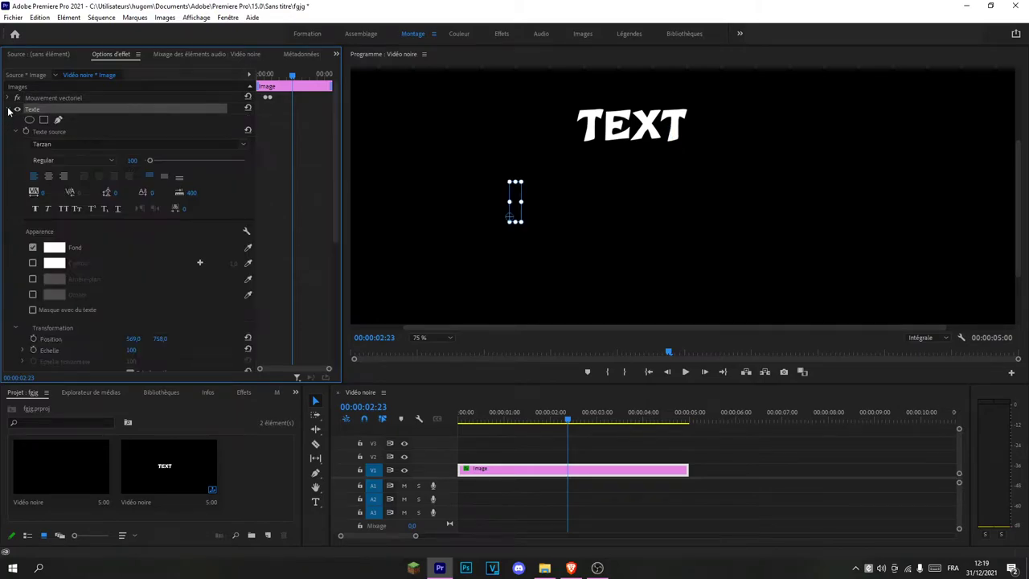
{"action": "left_click", "coordinate": [7, 109]}
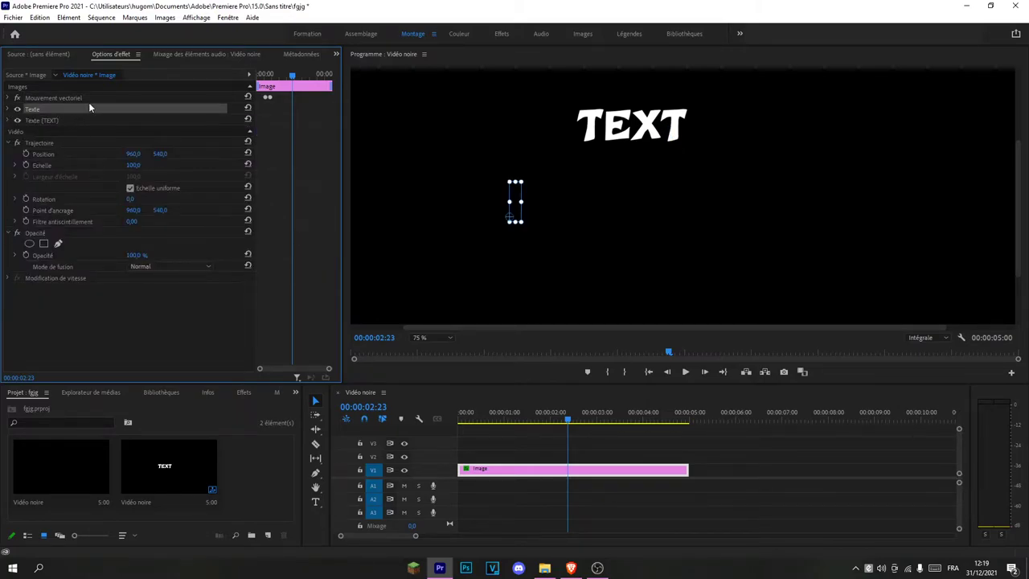
{"action": "key", "text": "Delete"}
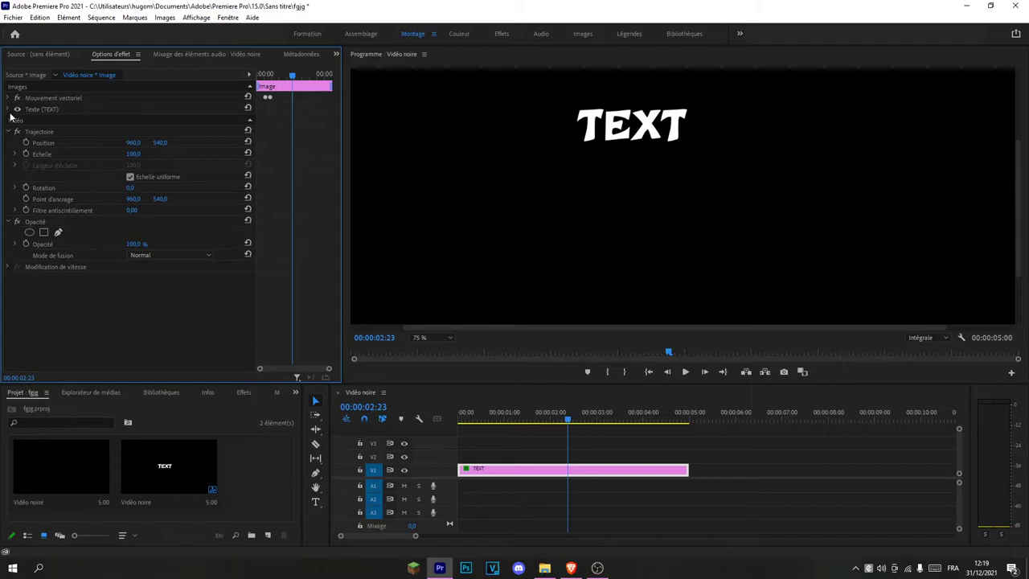
- Try the Terminator Two and Year supply of fairy cakes fonts on the TEXT layer
{"action": "left_click", "coordinate": [8, 131]}
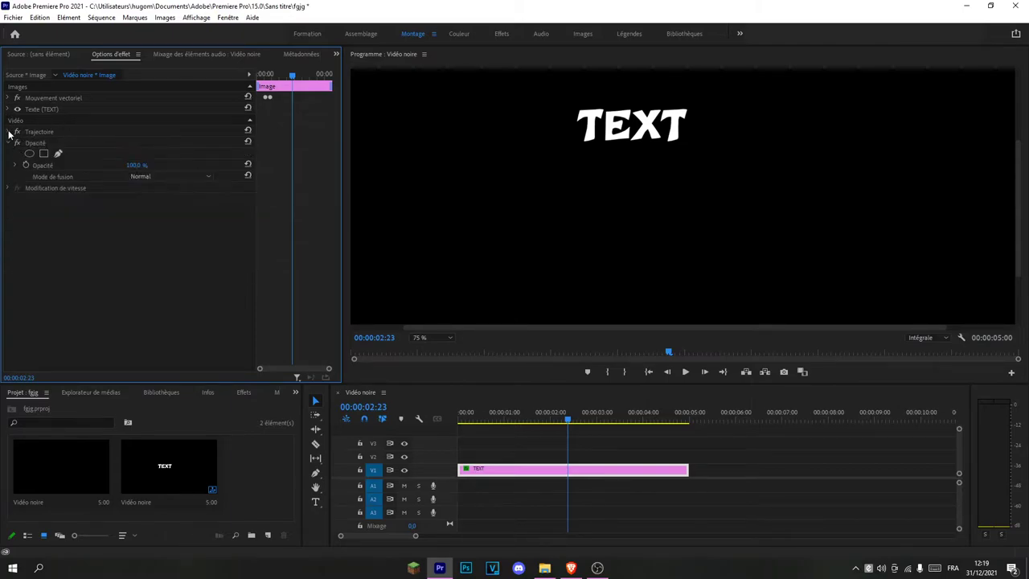
{"action": "left_click", "coordinate": [10, 143]}
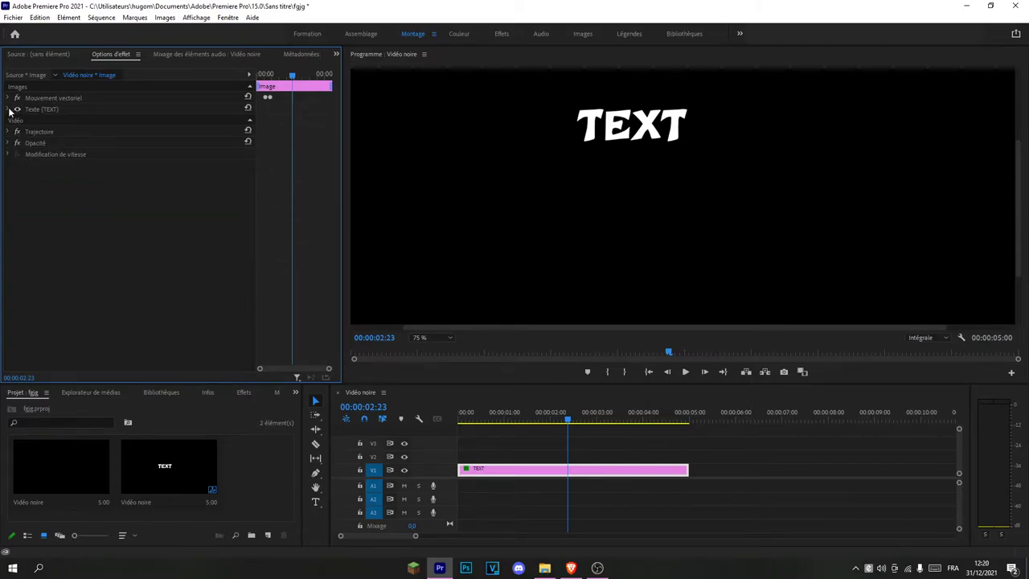
{"action": "left_click", "coordinate": [8, 109]}
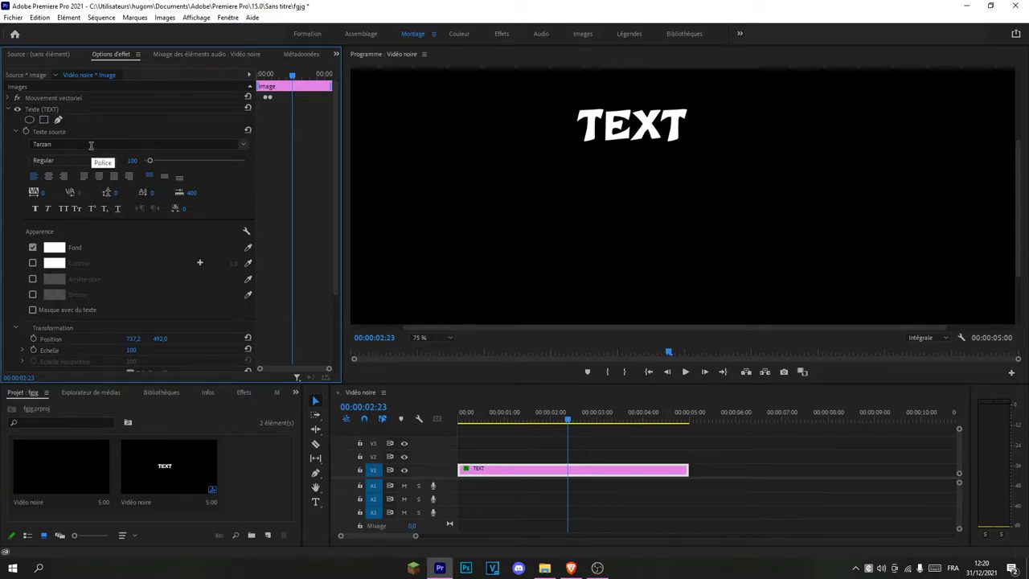
{"action": "left_click", "coordinate": [89, 145]}
{"action": "left_click", "coordinate": [175, 201]}
{"action": "left_click", "coordinate": [88, 144]}
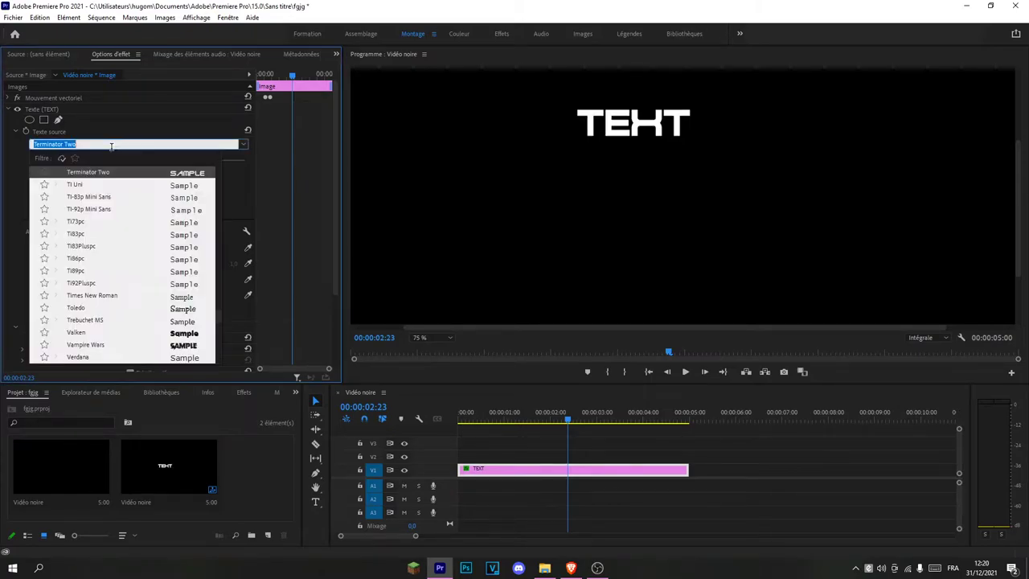
{"action": "scroll", "coordinate": [180, 254], "scroll_direction": "down", "scroll_amount": 5}
{"action": "left_click", "coordinate": [173, 270]}
- Set the TEXT title's font to Valken
{"action": "left_click", "coordinate": [172, 145]}
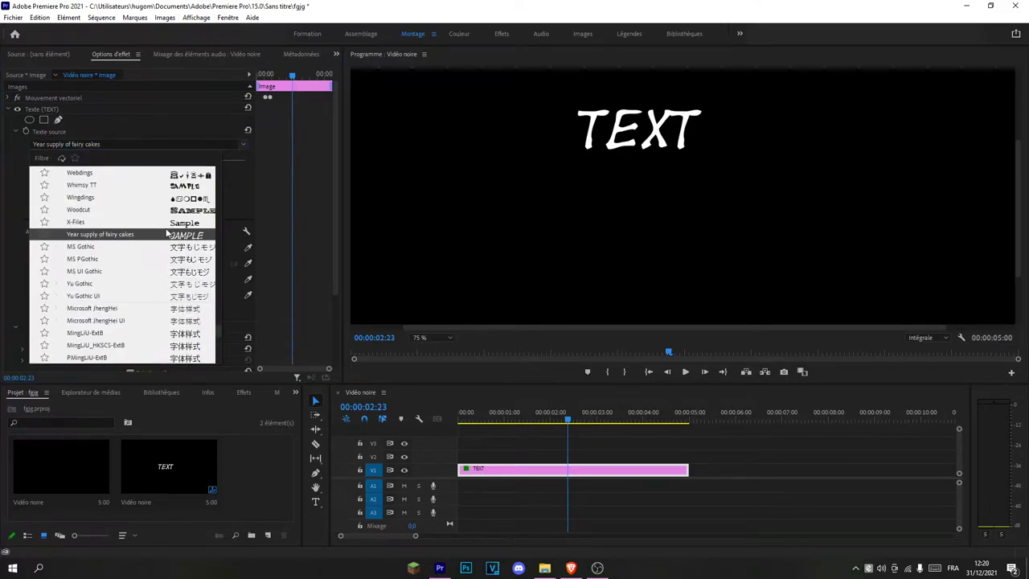
{"action": "scroll", "coordinate": [173, 230], "scroll_direction": "up", "scroll_amount": 10}
{"action": "scroll", "coordinate": [172, 230], "scroll_direction": "up", "scroll_amount": 10}
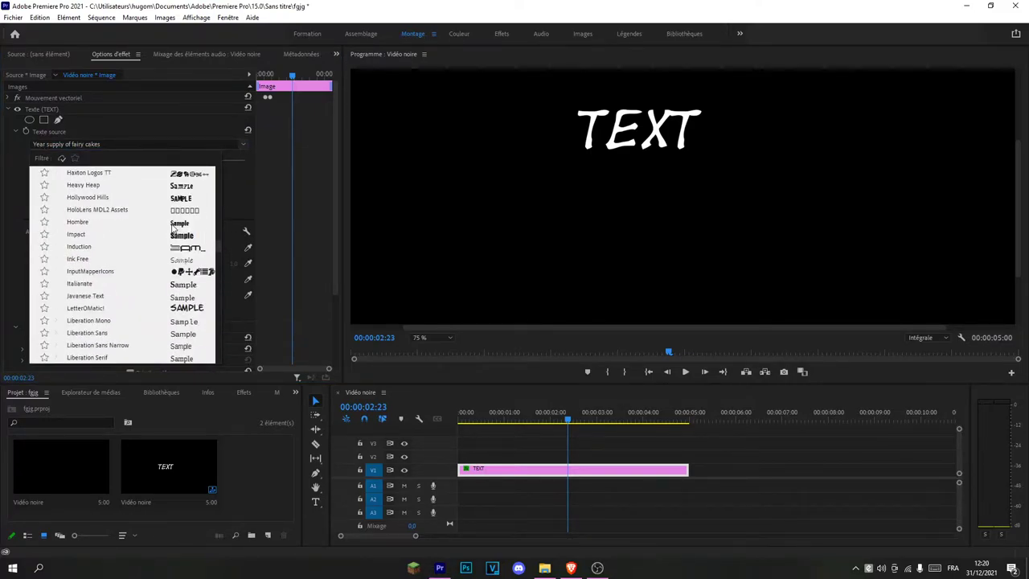
{"action": "scroll", "coordinate": [173, 229], "scroll_direction": "up", "scroll_amount": 5}
{"action": "scroll", "coordinate": [173, 229], "scroll_direction": "up", "scroll_amount": 5}
{"action": "scroll", "coordinate": [173, 229], "scroll_direction": "up", "scroll_amount": 5}
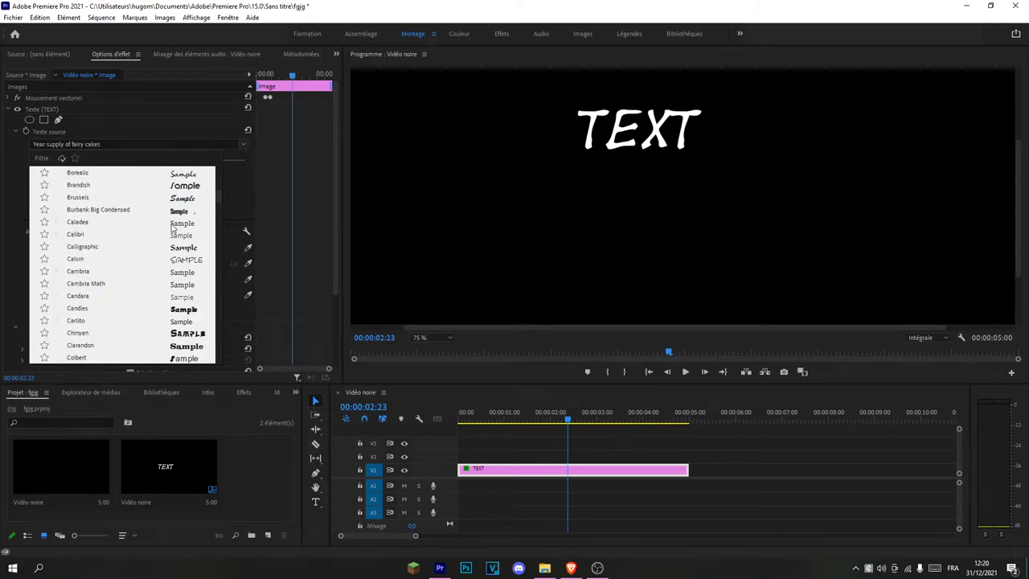
{"action": "scroll", "coordinate": [171, 230], "scroll_direction": "up", "scroll_amount": 5}
{"action": "scroll", "coordinate": [172, 230], "scroll_direction": "up", "scroll_amount": 5}
{"action": "left_click", "coordinate": [171, 224]}
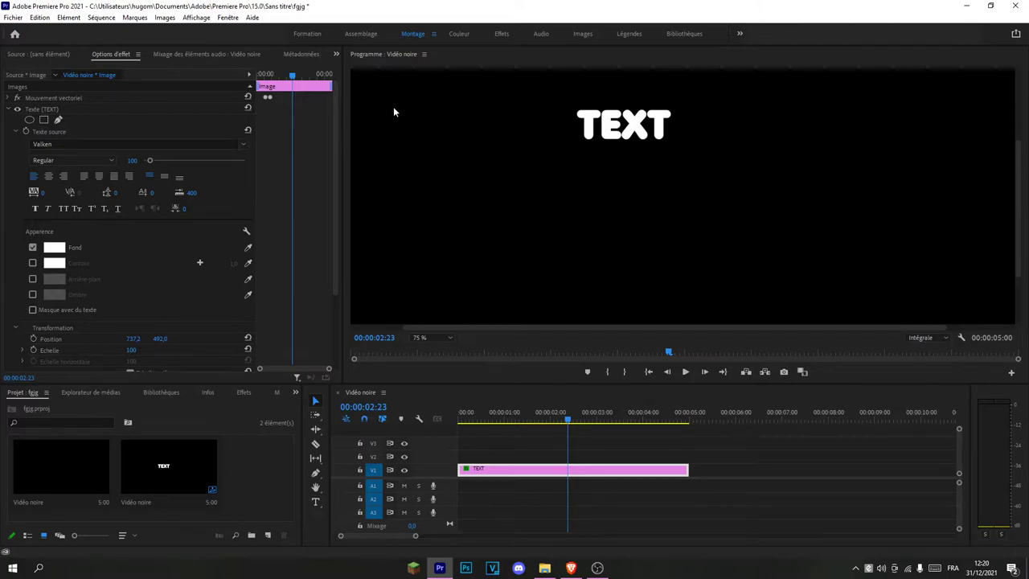
- Keep the Regular style, enlarge the text to size 102, and left-align the title
{"action": "left_click", "coordinate": [106, 164]}
{"action": "left_click", "coordinate": [82, 160]}
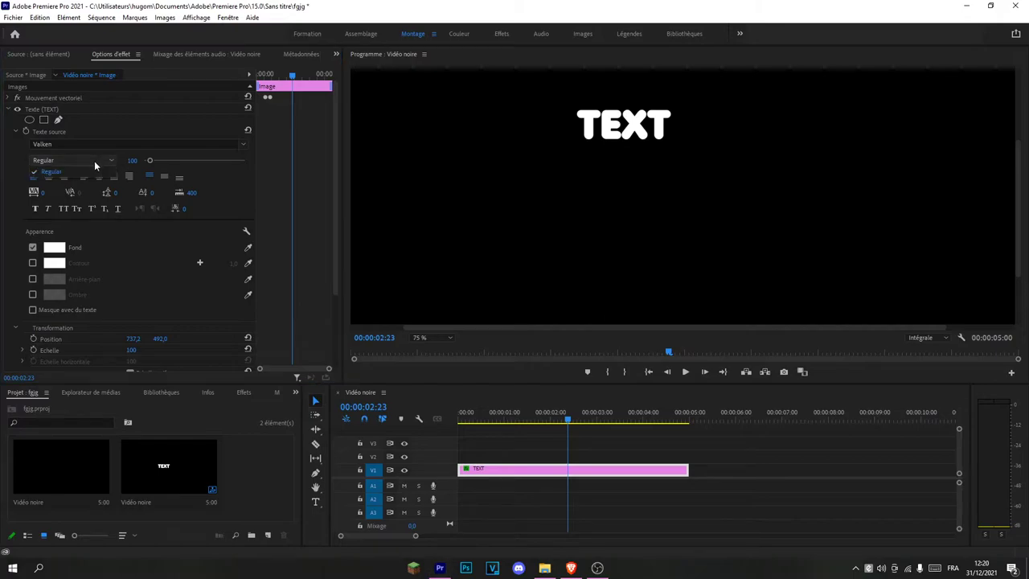
{"action": "mouse_move", "coordinate": [152, 161]}
{"action": "left_mouse_down"}
{"action": "mouse_move", "coordinate": [167, 163]}
{"action": "mouse_move", "coordinate": [150, 163]}
{"action": "left_mouse_up"}
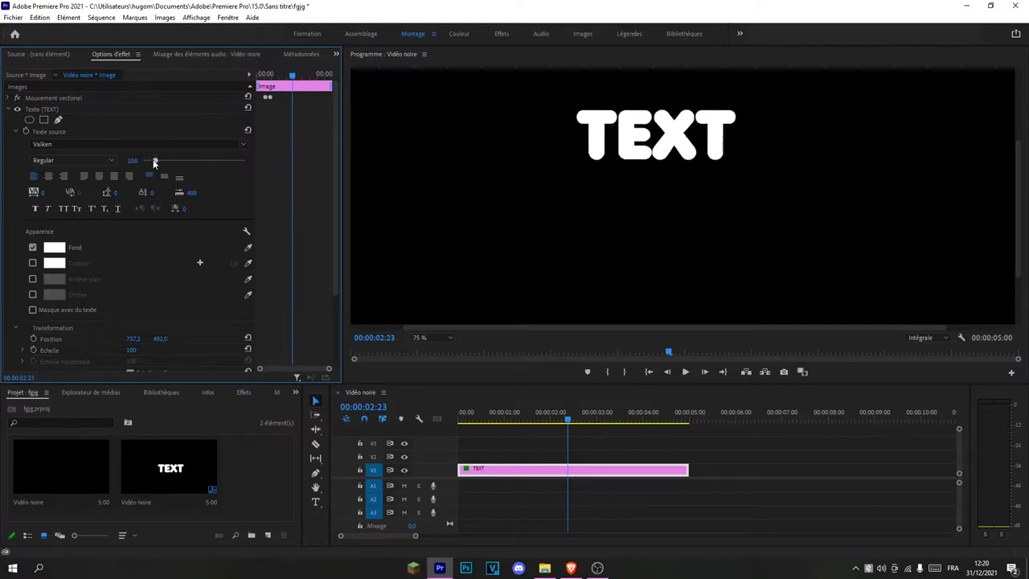
{"action": "left_click", "coordinate": [35, 179]}
{"action": "left_click", "coordinate": [49, 176]}
{"action": "left_click", "coordinate": [82, 177]}
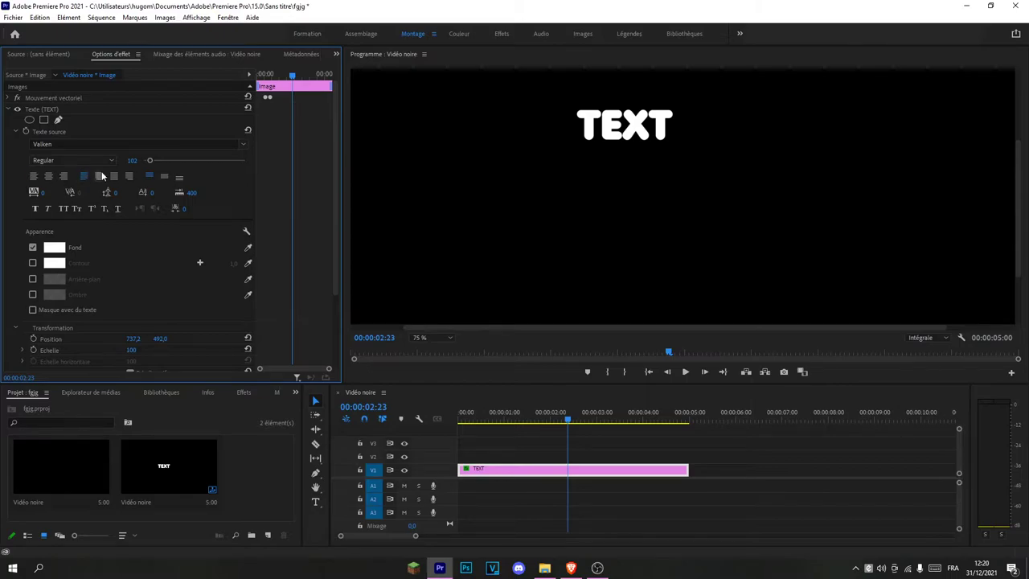
{"action": "left_click", "coordinate": [33, 178]}
- Enable All Caps, leaving faux bold, faux italic and superscript off
{"action": "left_click", "coordinate": [36, 209]}
{"action": "left_click", "coordinate": [36, 209]}
{"action": "left_click", "coordinate": [47, 209]}
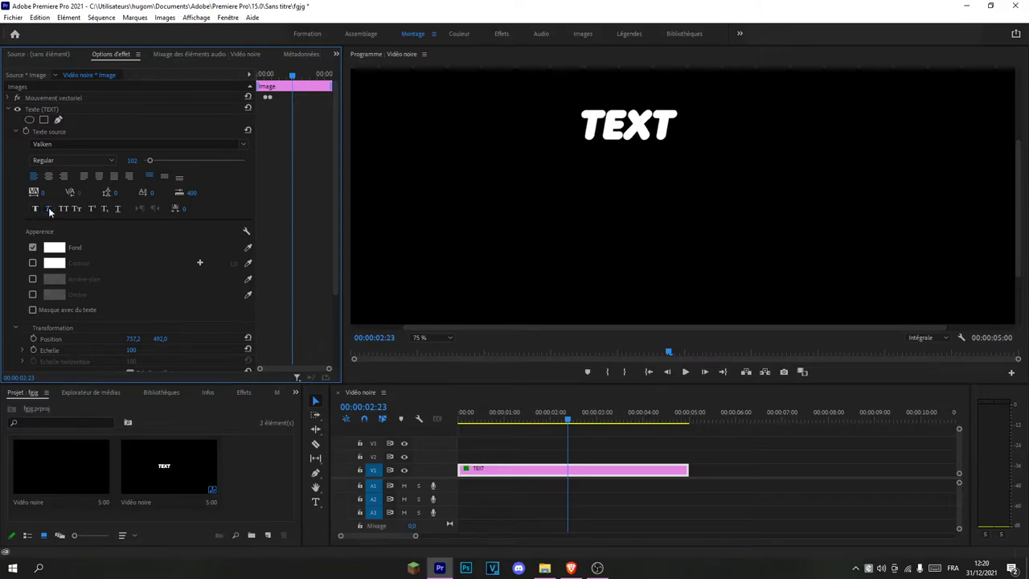
{"action": "left_click", "coordinate": [48, 209]}
{"action": "left_click", "coordinate": [65, 209]}
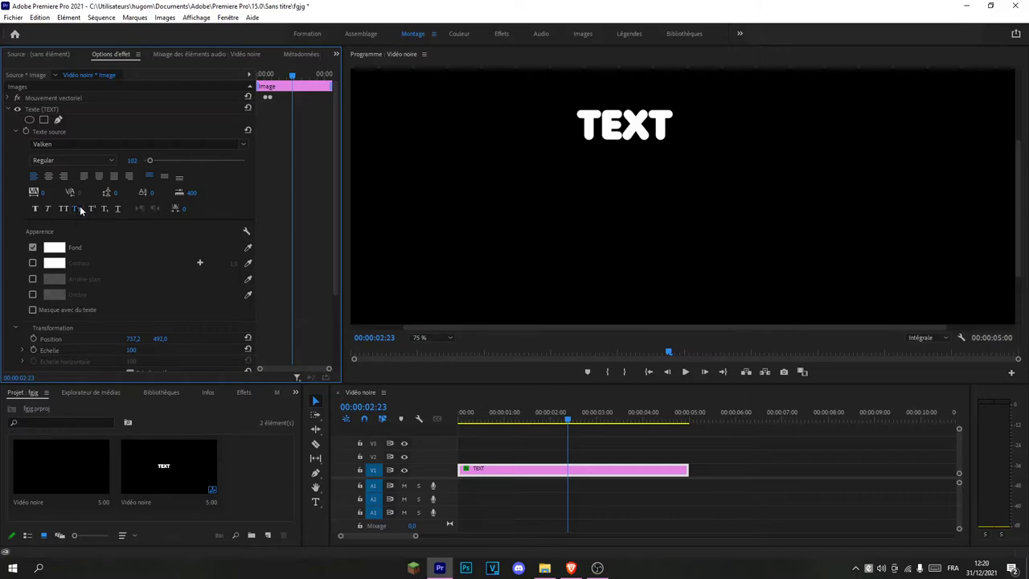
{"action": "left_click", "coordinate": [93, 208]}
{"action": "left_click", "coordinate": [93, 208]}
{"action": "scroll", "coordinate": [120, 209], "scroll_direction": "down", "scroll_amount": 1}
{"action": "scroll", "coordinate": [93, 214], "scroll_direction": "down", "scroll_amount": 1}
{"action": "scroll", "coordinate": [49, 201], "scroll_direction": "down", "scroll_amount": 1}
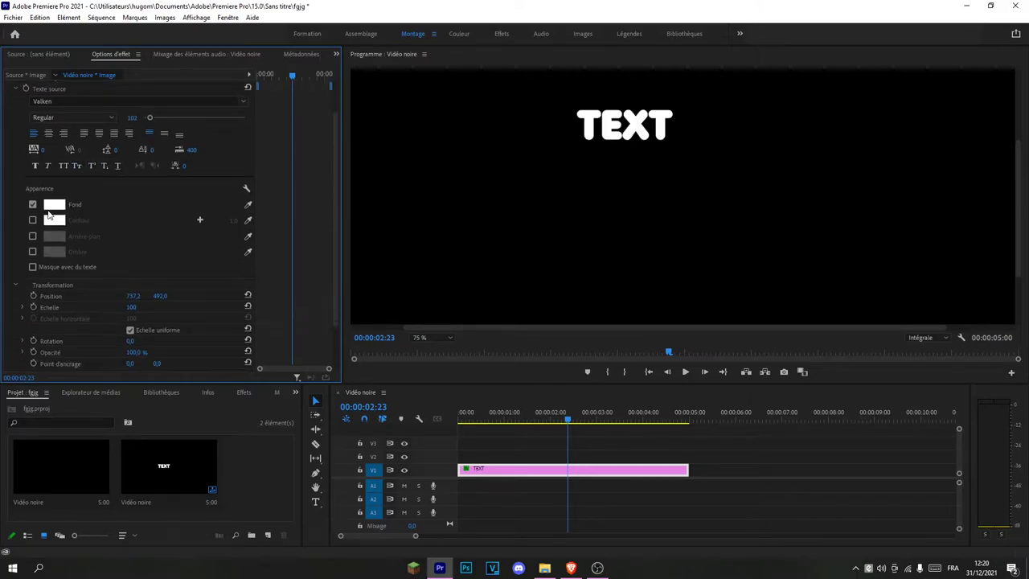
- Set the text fill to a pinkish colour
{"action": "left_click", "coordinate": [55, 206]}
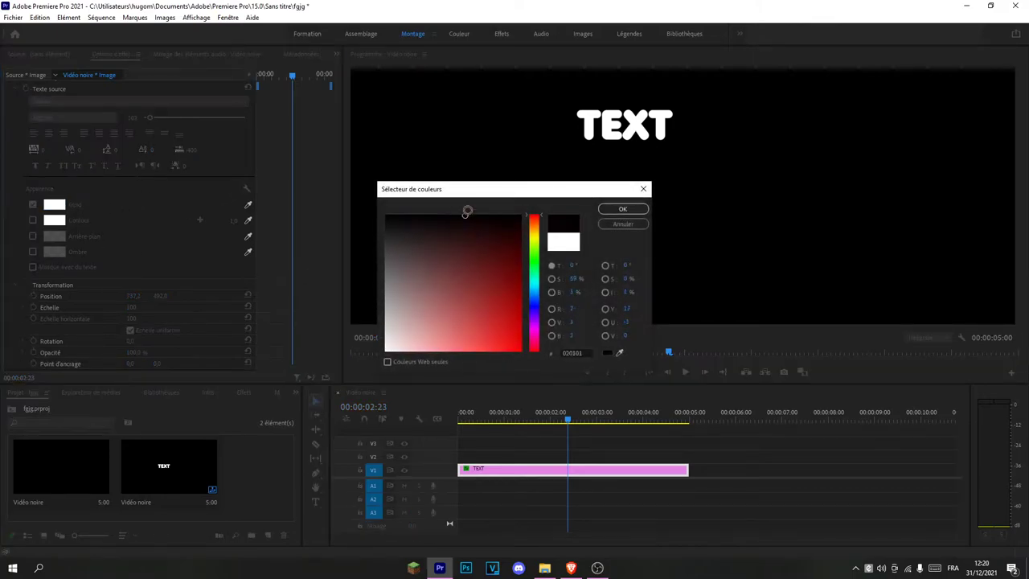
{"action": "left_click", "coordinate": [426, 316]}
{"action": "left_click", "coordinate": [623, 209]}
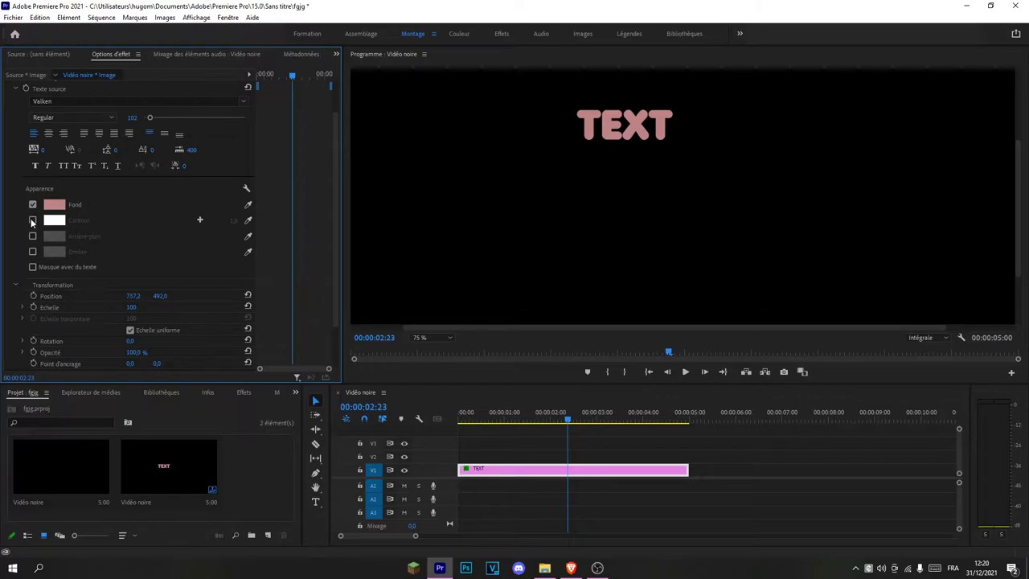
- Add a white outline 5.0 wide around the letters
{"action": "left_click", "coordinate": [33, 221]}
{"action": "left_click", "coordinate": [54, 221]}
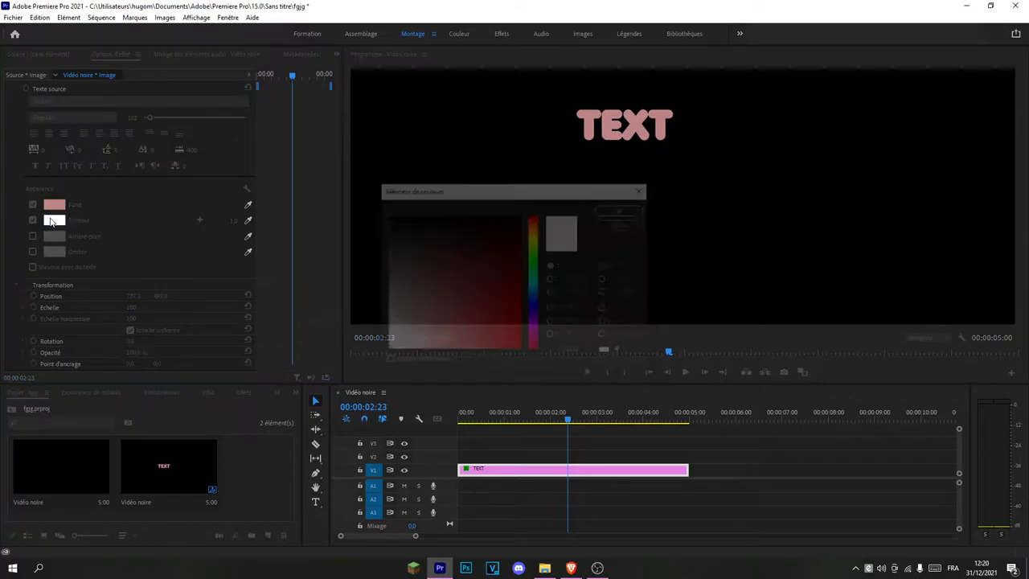
{"action": "left_click", "coordinate": [625, 212]}
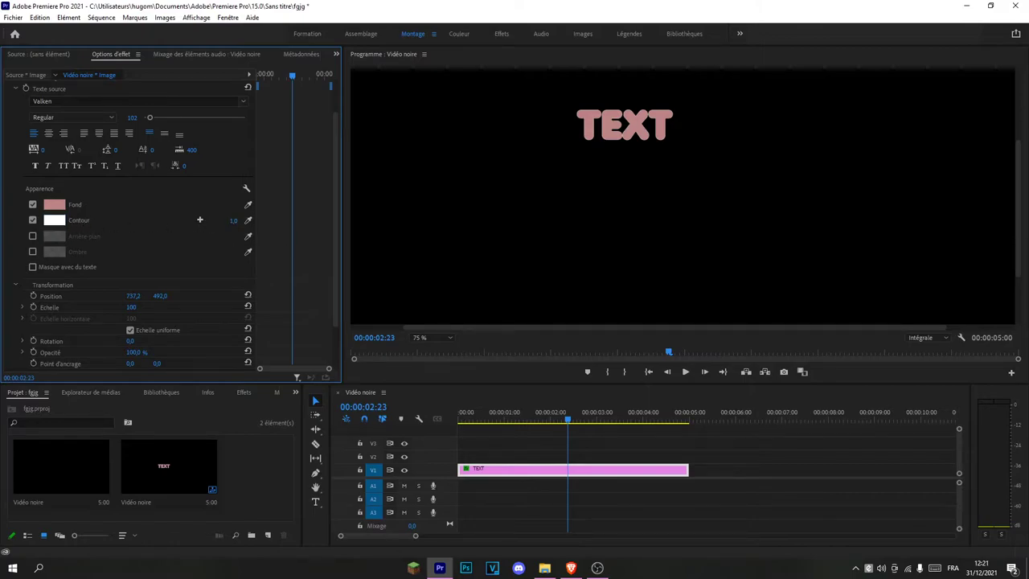
{"action": "left_click", "coordinate": [232, 221]}
{"action": "type", "text": "5"}
{"action": "key", "text": "Return"}
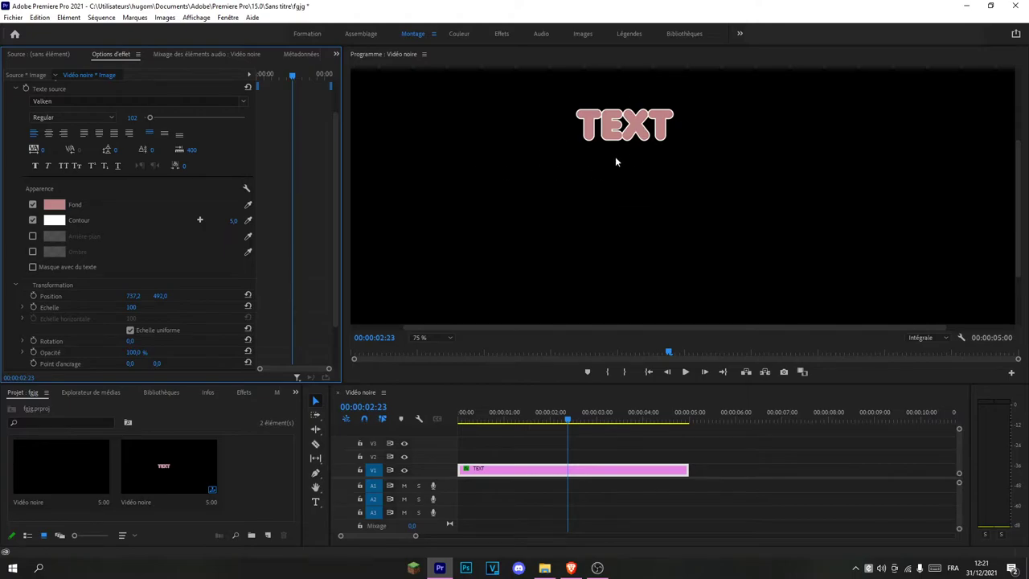
- Change the fill to light blue (9AD1FF) using the eyedropper
{"action": "left_click", "coordinate": [54, 205]}
{"action": "left_click", "coordinate": [619, 352]}
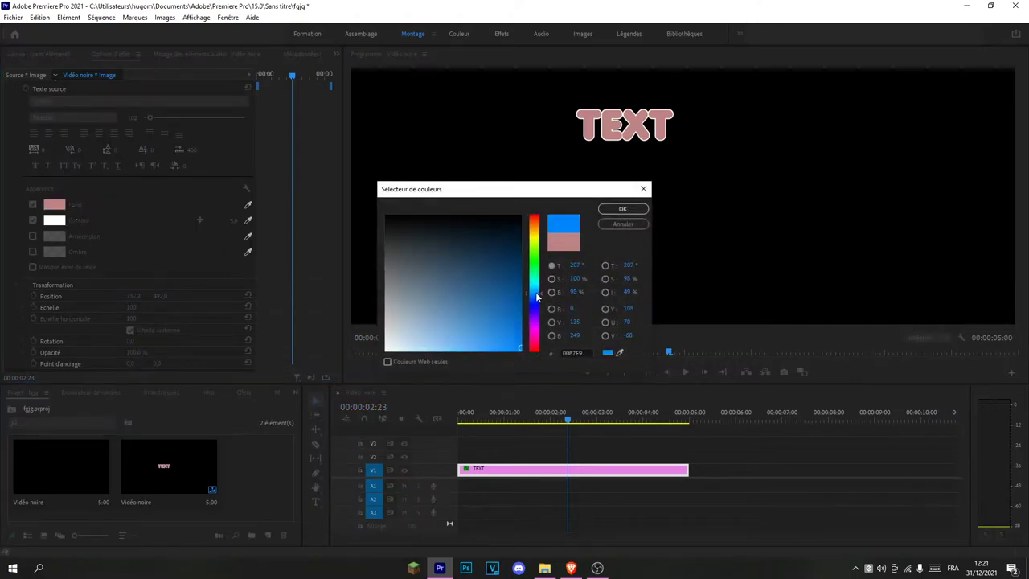
{"action": "left_click", "coordinate": [366, 397]}
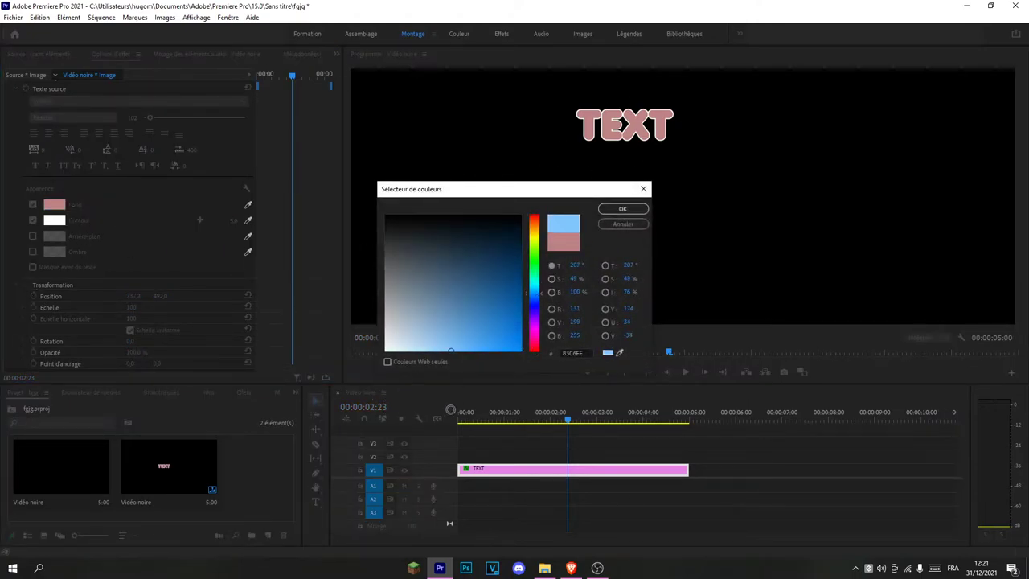
{"action": "left_click", "coordinate": [622, 209]}
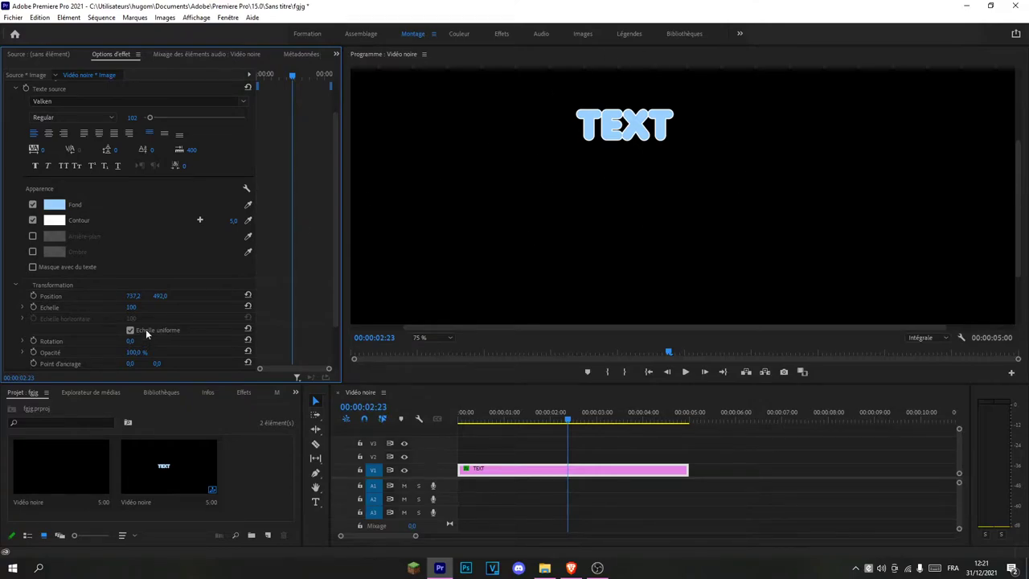
- Keyframe Position and Scale and move the title lower and to the right
{"action": "scroll", "coordinate": [110, 275], "scroll_direction": "down", "scroll_amount": 1}
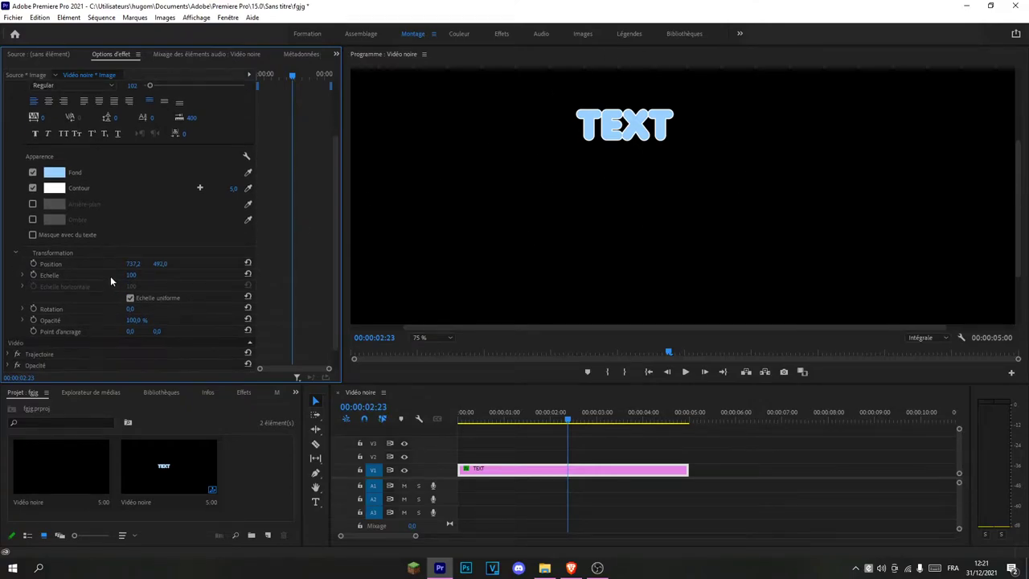
{"action": "left_click", "coordinate": [33, 264]}
{"action": "left_click", "coordinate": [33, 275]}
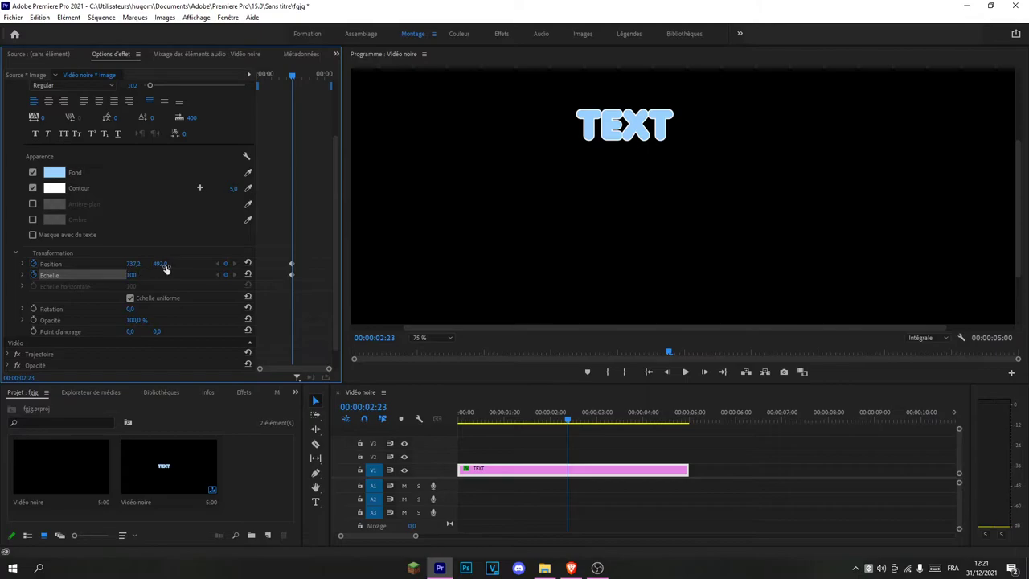
{"action": "mouse_move", "coordinate": [160, 264]}
{"action": "left_mouse_down"}
{"action": "mouse_move", "coordinate": [193, 263]}
{"action": "mouse_move", "coordinate": [139, 269]}
{"action": "mouse_move", "coordinate": [168, 264]}
{"action": "left_mouse_up"}
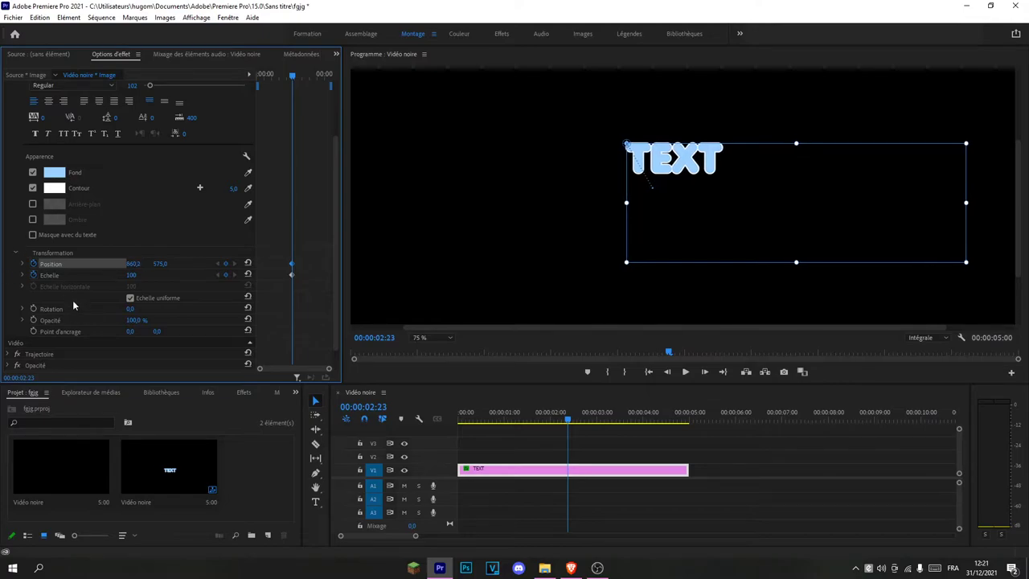
- Keyframe Rotation, Opacity and Anchor Point, then try rotating and reset Rotation to 0
{"action": "left_click", "coordinate": [33, 308]}
{"action": "left_click", "coordinate": [33, 320]}
{"action": "left_click", "coordinate": [33, 331]}
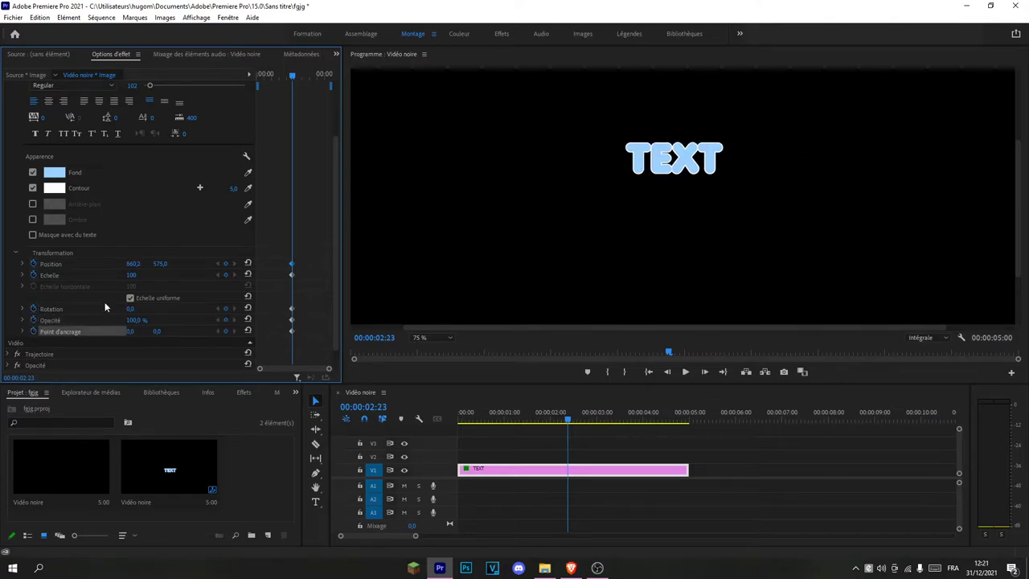
{"action": "left_click", "coordinate": [71, 309]}
{"action": "left_click_drag", "start_coordinate": [128, 308], "coordinate": [238, 308]}
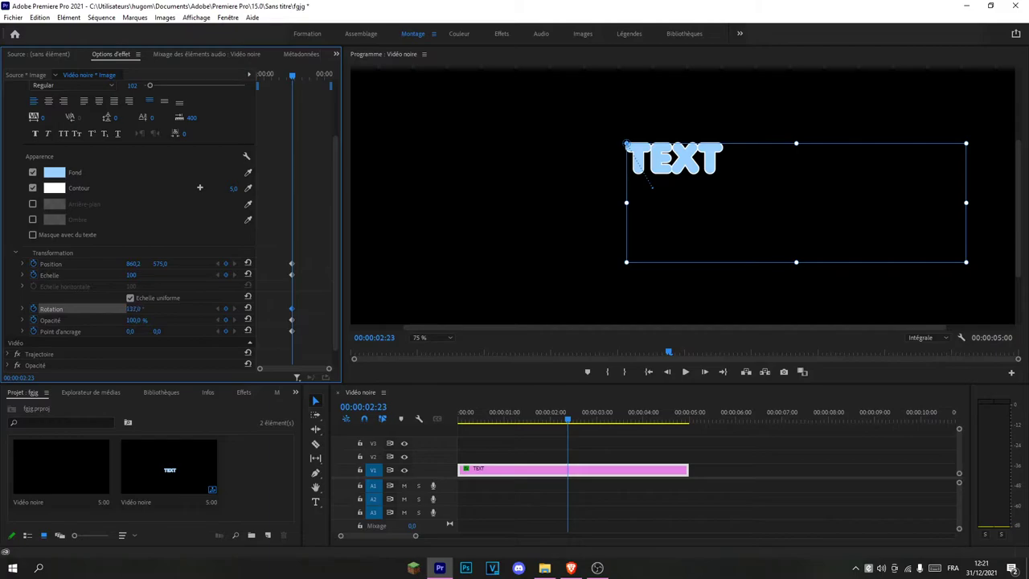
{"action": "mouse_move", "coordinate": [138, 309]}
{"action": "left_mouse_down"}
{"action": "mouse_move", "coordinate": [152, 309]}
{"action": "mouse_move", "coordinate": [133, 309]}
{"action": "left_mouse_up"}
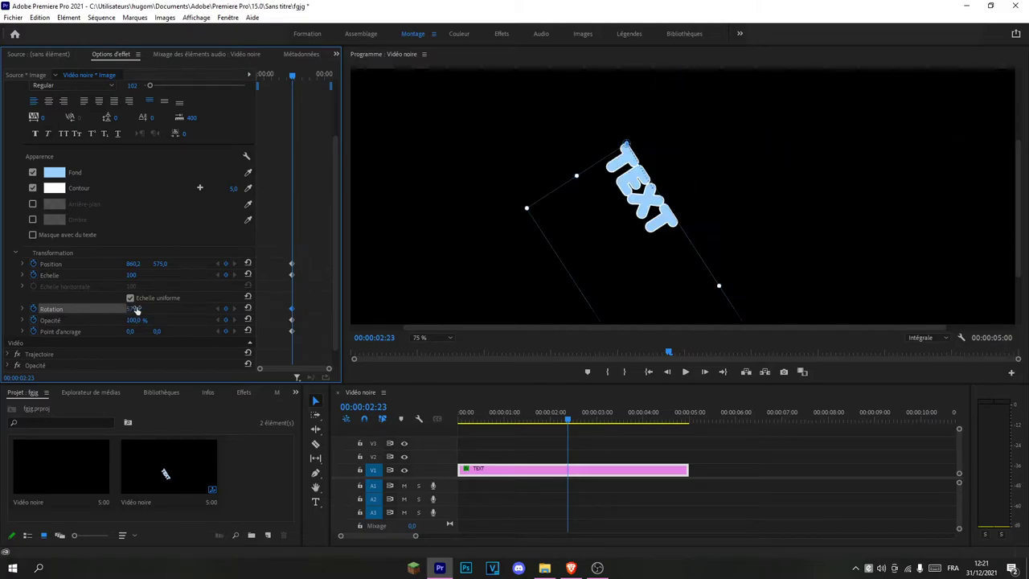
{"action": "left_click", "coordinate": [136, 309]}
{"action": "type", "text": "0"}
{"action": "key", "text": "Return"}
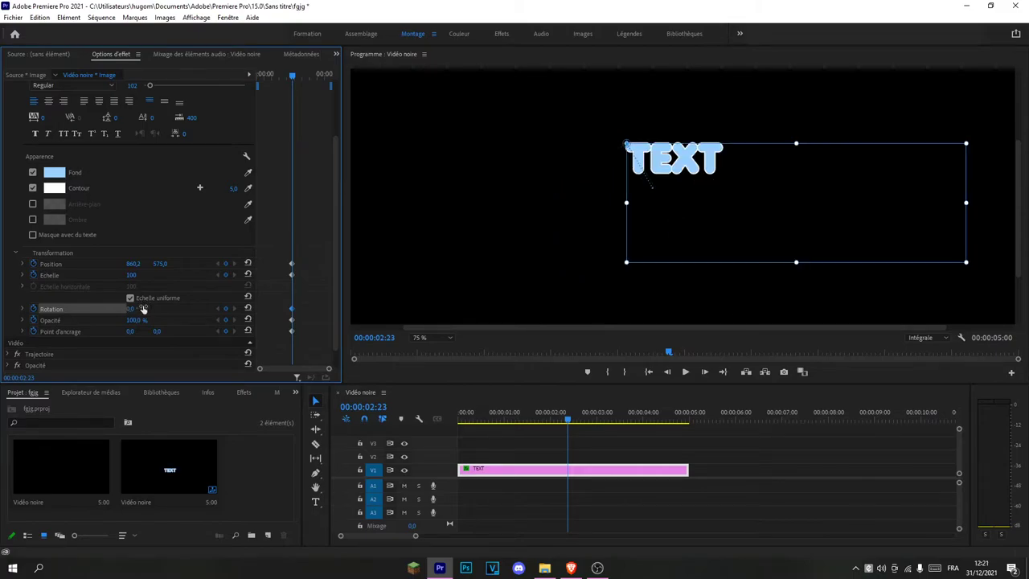
{"action": "scroll", "coordinate": [98, 249], "scroll_direction": "down", "scroll_amount": 1}
{"action": "scroll", "coordinate": [149, 263], "scroll_direction": "up", "scroll_amount": 5}
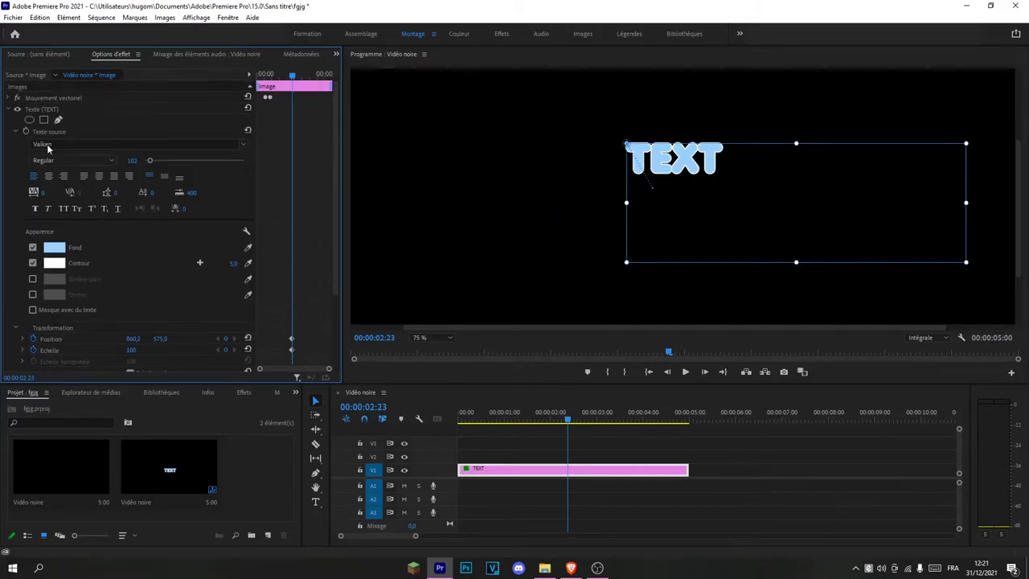
{"action": "left_click", "coordinate": [8, 109]}
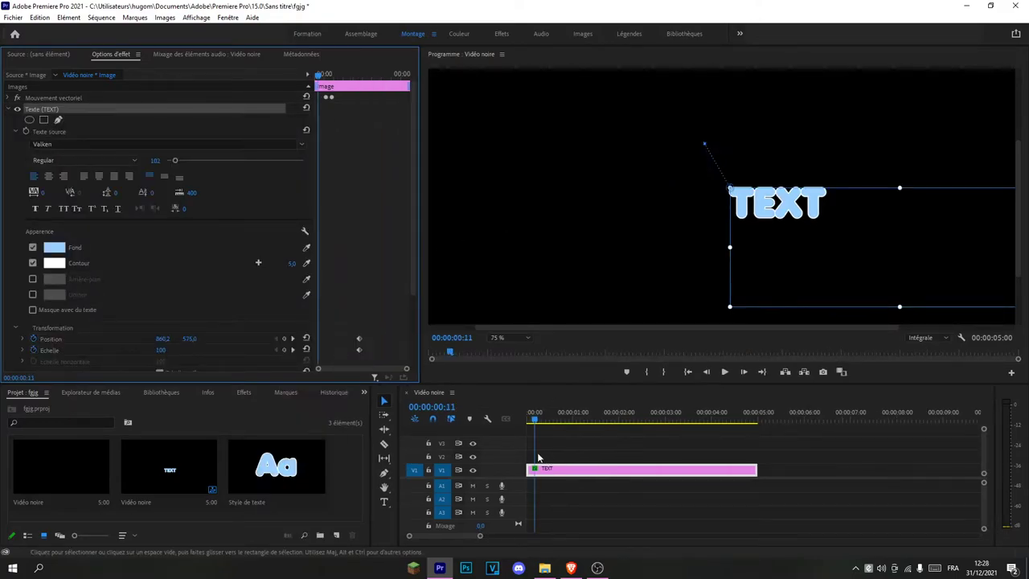
- Deselect the clip, return the playhead to the start, and open Window > Essential Graphics
{"action": "left_click", "coordinate": [539, 457]}
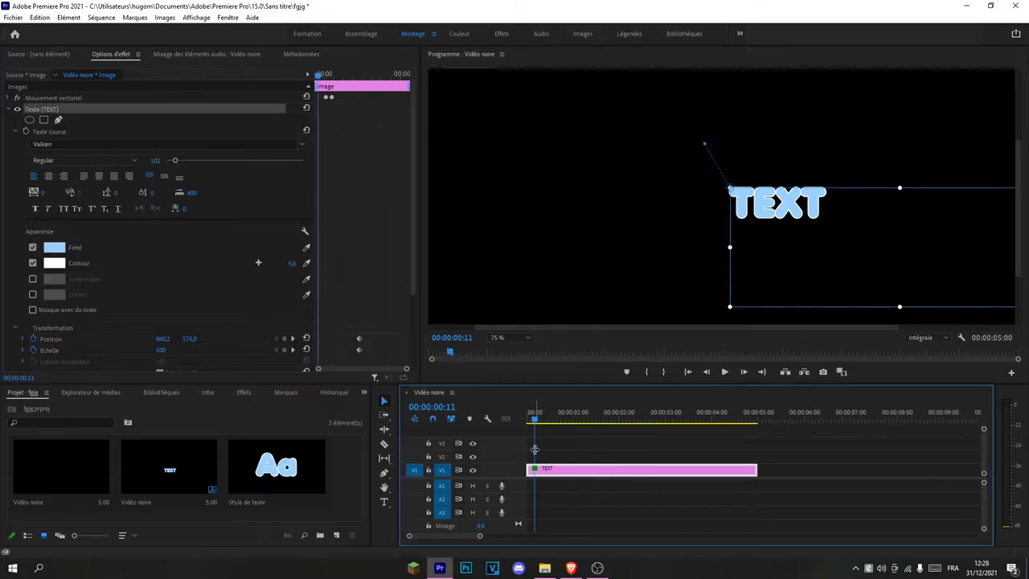
{"action": "key", "text": "Home"}
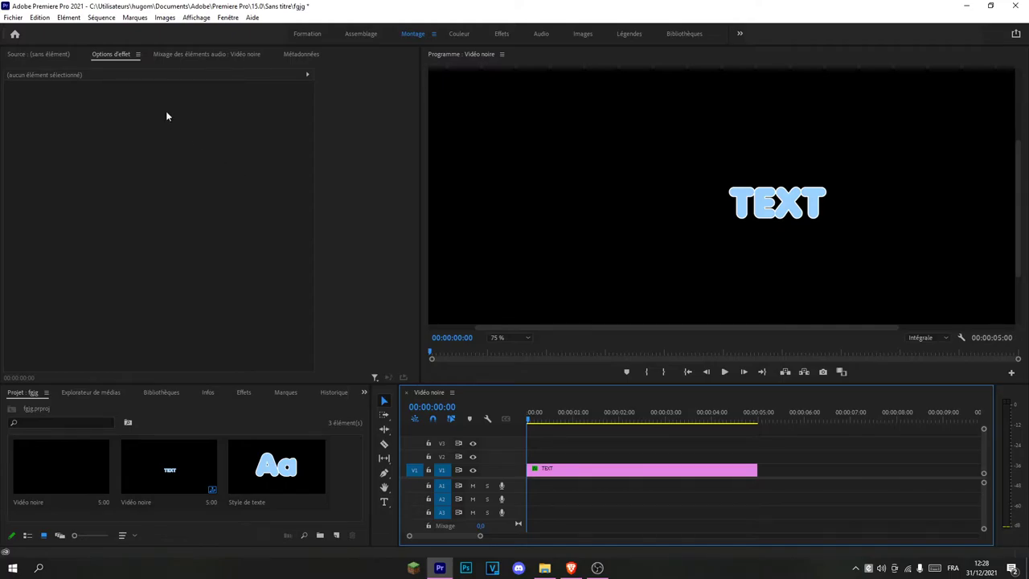
{"action": "left_click", "coordinate": [235, 19]}
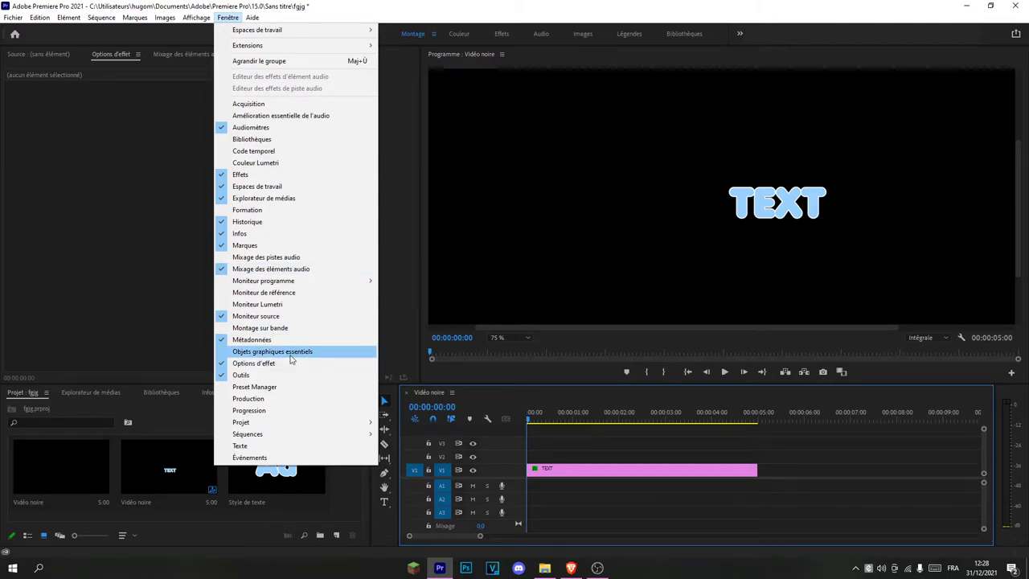
{"action": "left_click", "coordinate": [289, 354]}
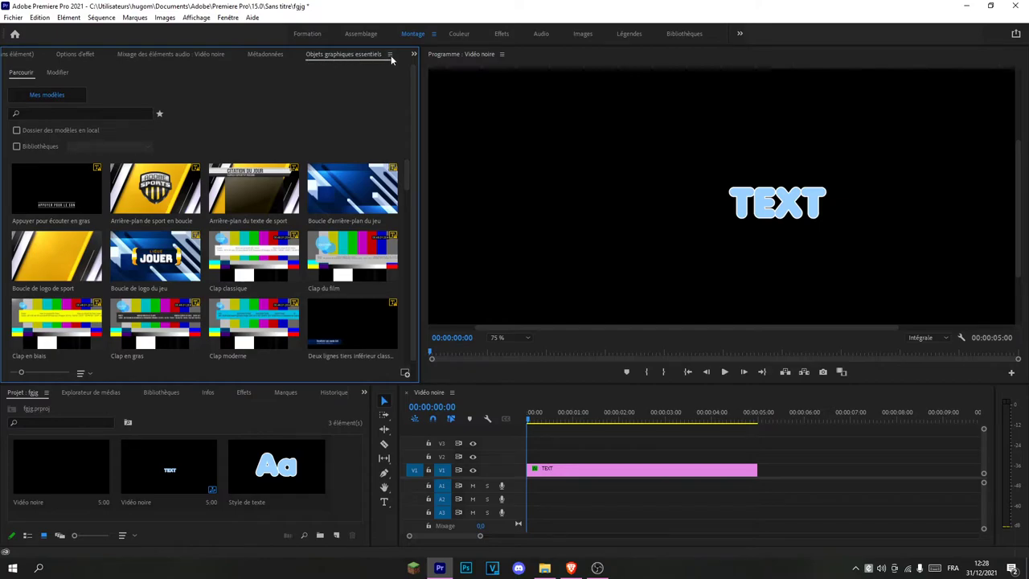
- Select the TEXT clip and show its layers in the Essential Graphics Edit view
{"action": "left_click", "coordinate": [546, 471]}
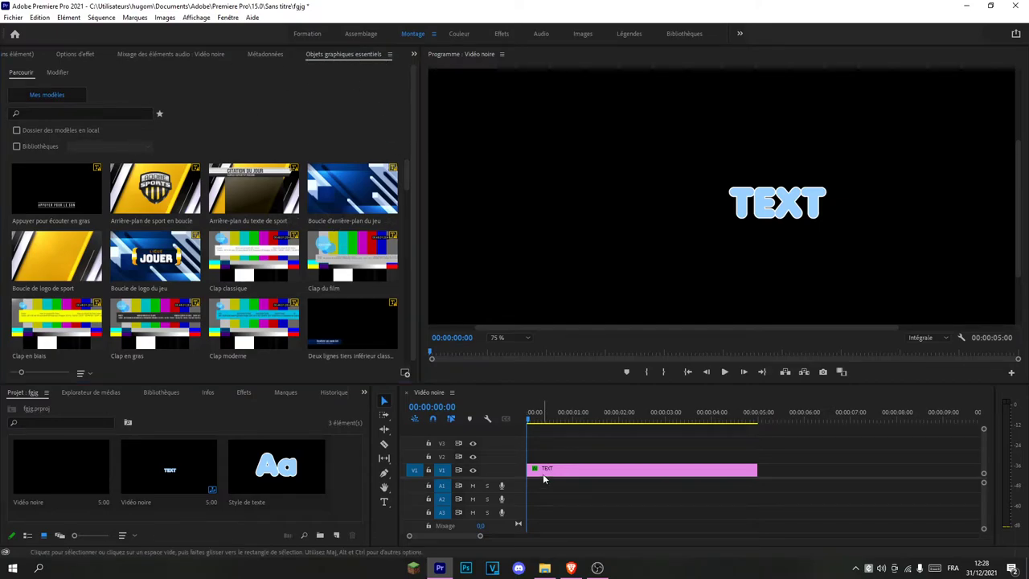
{"action": "left_click", "coordinate": [334, 53]}
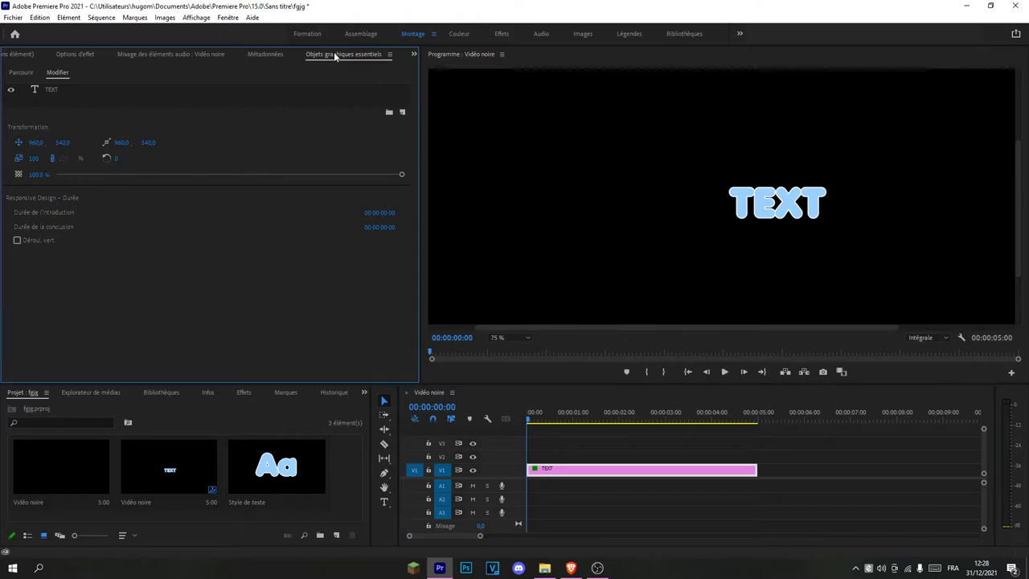
{"action": "left_click", "coordinate": [21, 72]}
{"action": "left_click", "coordinate": [56, 72]}
- Add the Woodbridge brick image as a new layer from file
{"action": "left_click", "coordinate": [402, 115]}
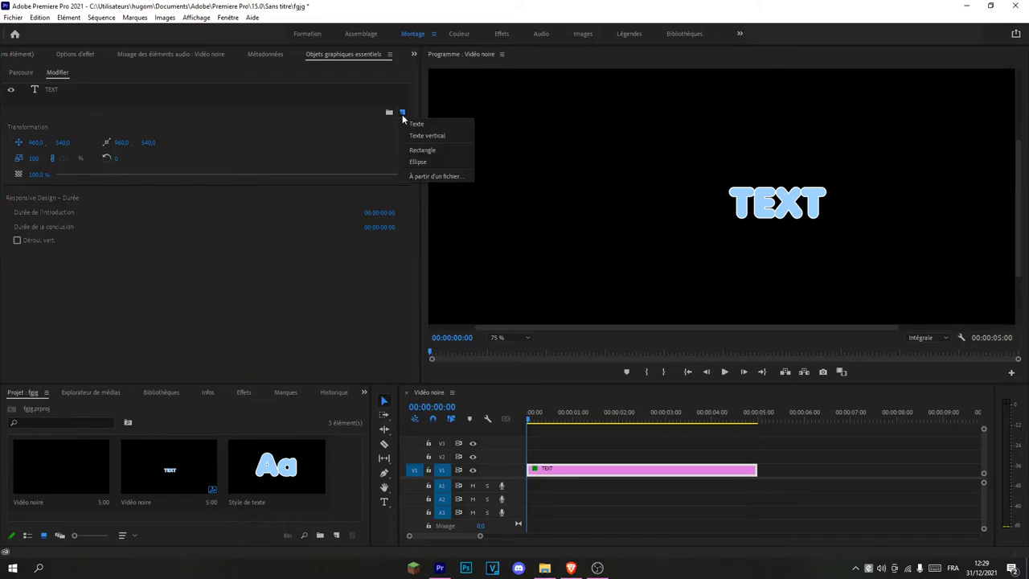
{"action": "left_click", "coordinate": [419, 177]}
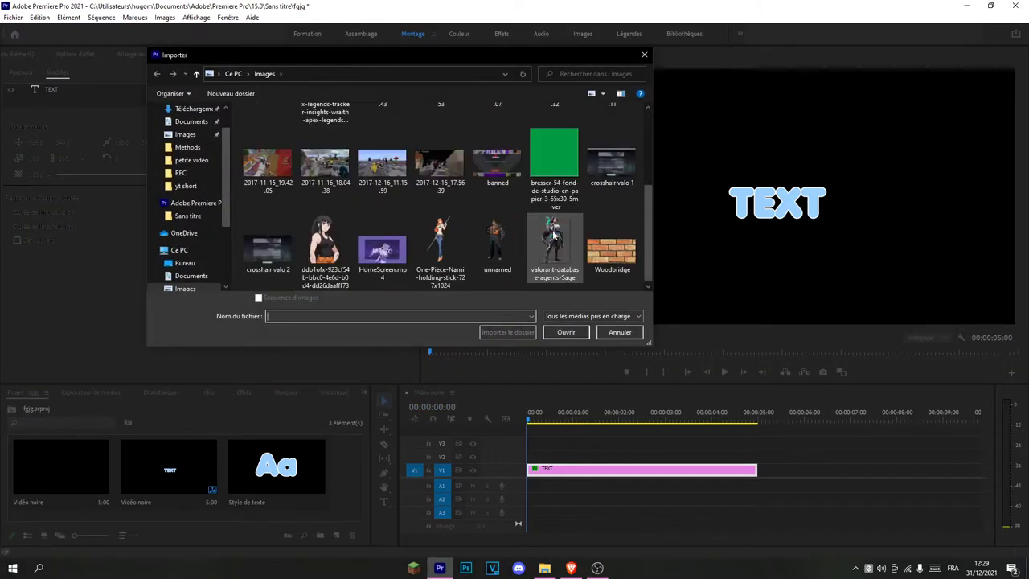
{"action": "left_click", "coordinate": [611, 245]}
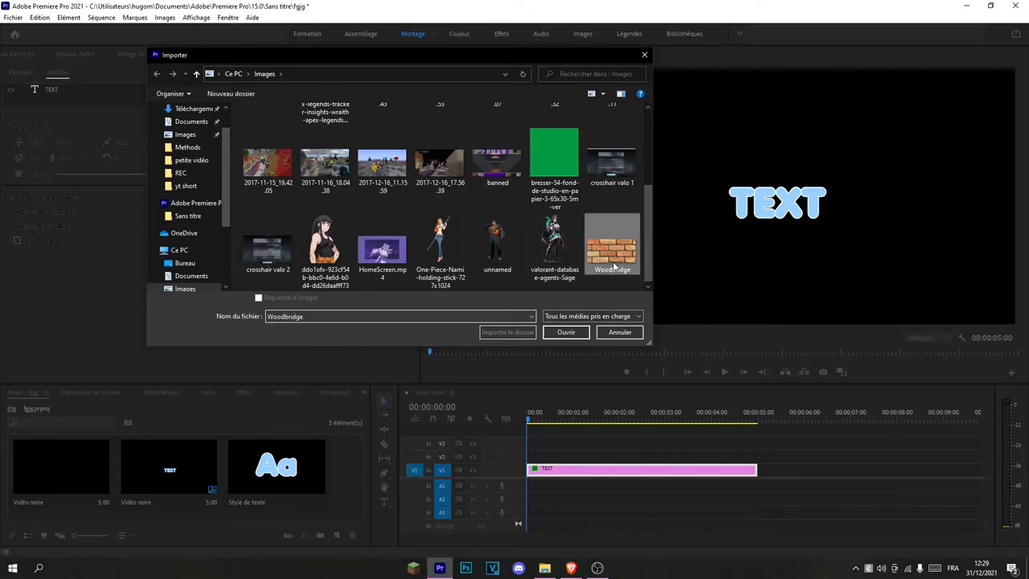
{"action": "left_click", "coordinate": [567, 333]}
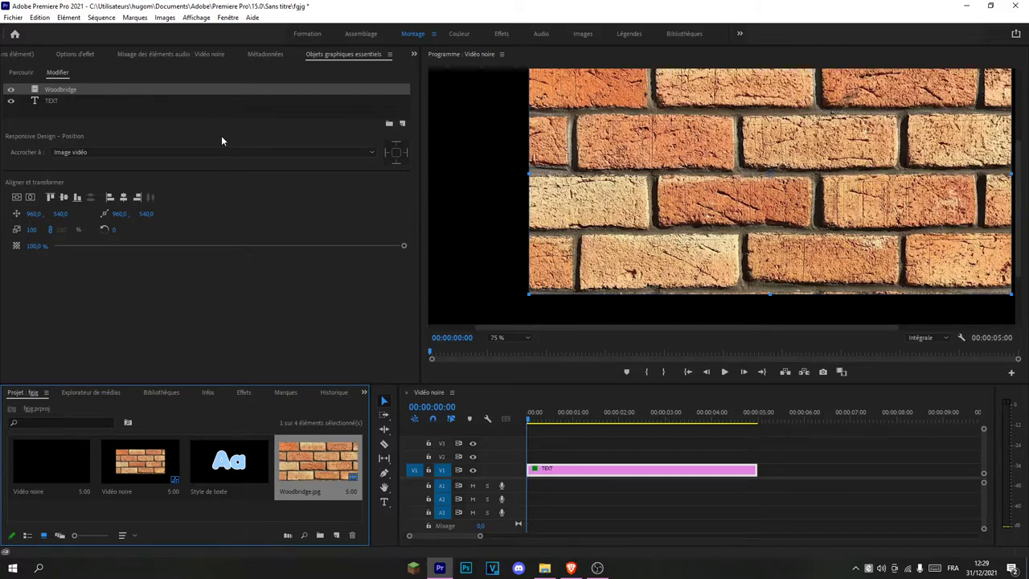
- Move the TEXT layer above the Woodbridge image layer
{"action": "left_click", "coordinate": [51, 101]}
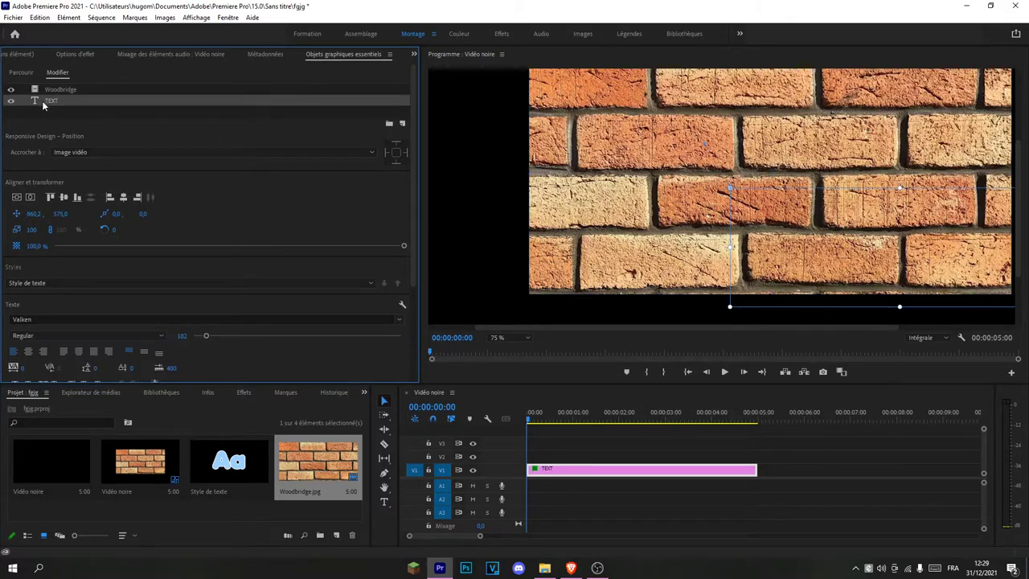
{"action": "left_click_drag", "start_coordinate": [51, 103], "coordinate": [54, 89]}
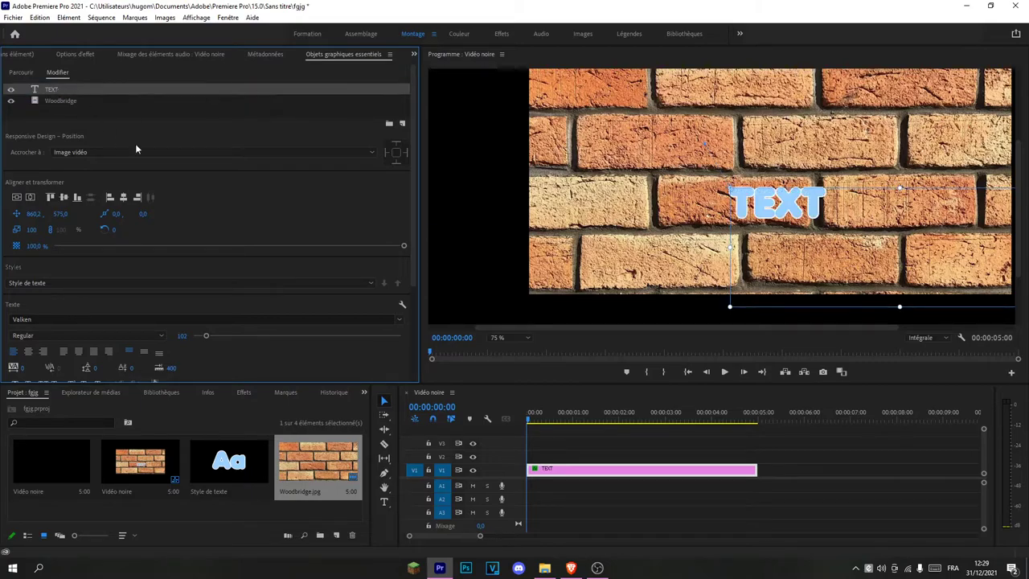
{"action": "left_click", "coordinate": [88, 100]}
{"action": "left_click", "coordinate": [88, 91]}
- Enable Mask with Text so the brick shows inside the letters, then reposition the TEXT
{"action": "scroll", "coordinate": [179, 201], "scroll_direction": "down", "scroll_amount": 2}
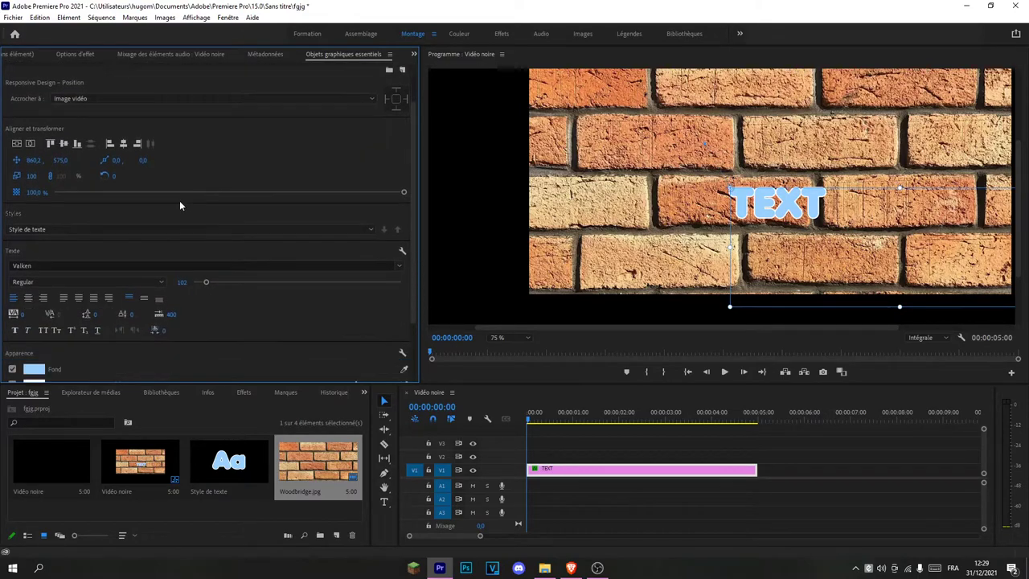
{"action": "scroll", "coordinate": [185, 225], "scroll_direction": "down", "scroll_amount": 3}
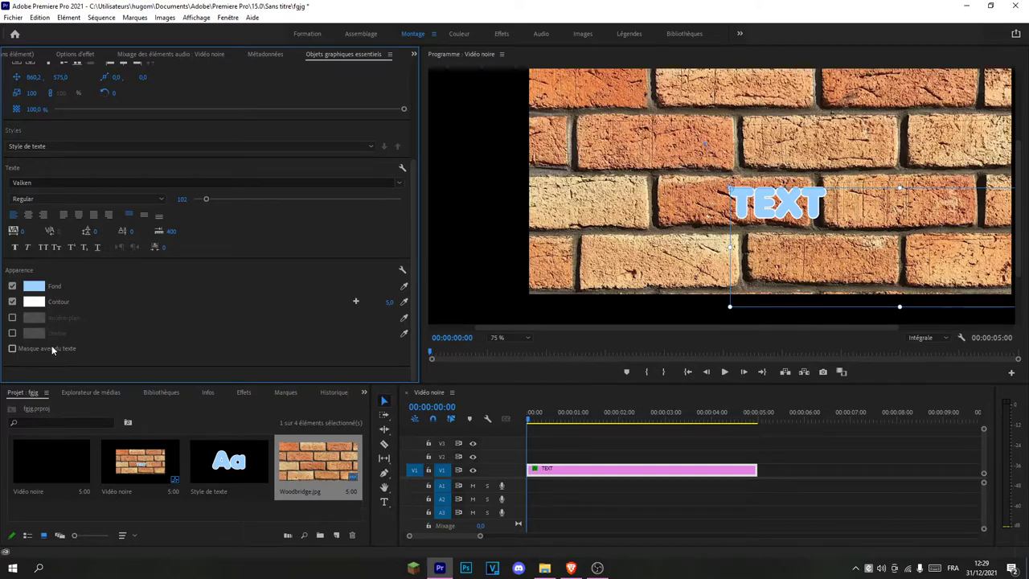
{"action": "left_click", "coordinate": [12, 348]}
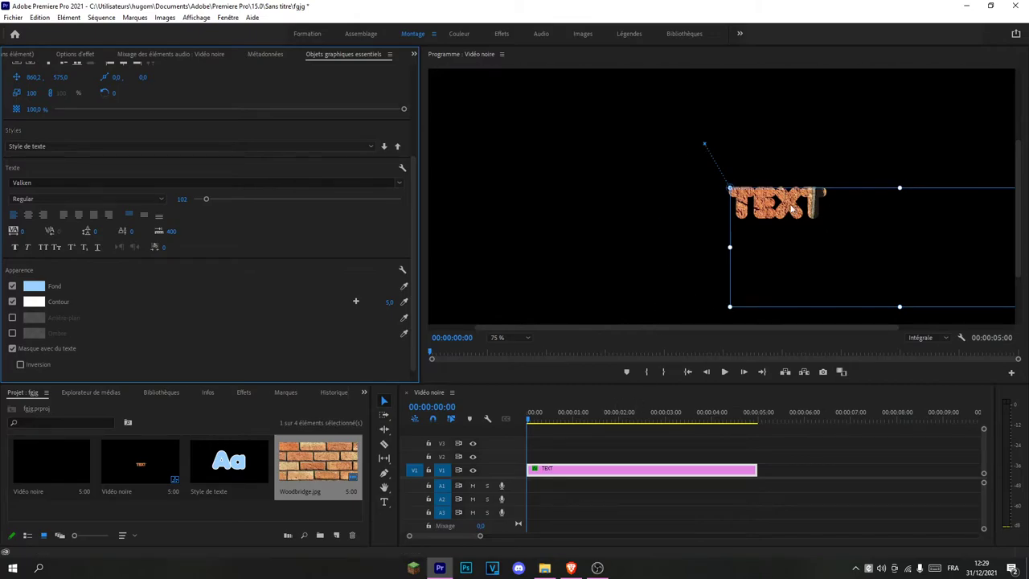
{"action": "left_click_drag", "start_coordinate": [792, 208], "coordinate": [792, 233]}
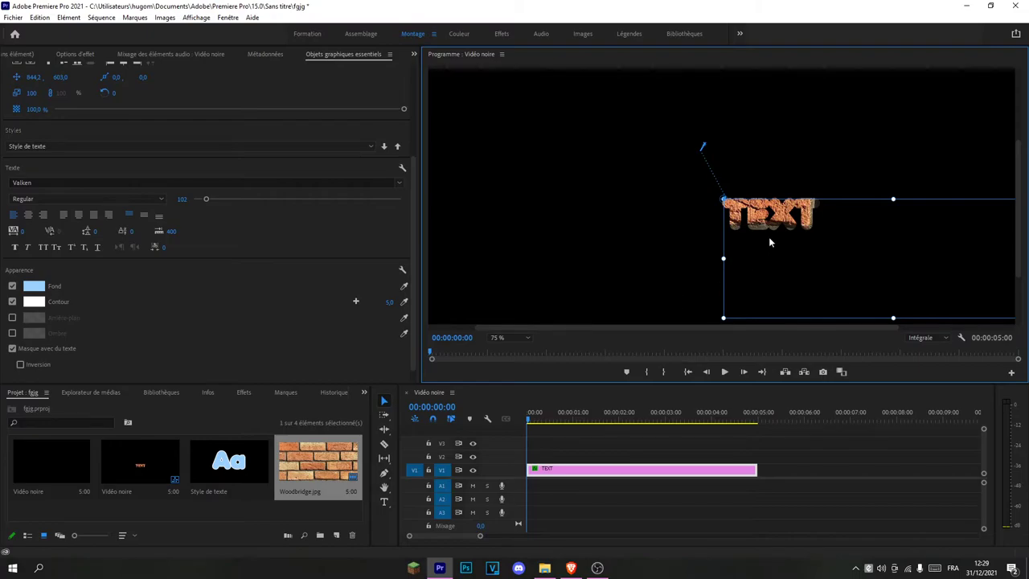
{"action": "left_click_drag", "start_coordinate": [770, 240], "coordinate": [761, 230]}
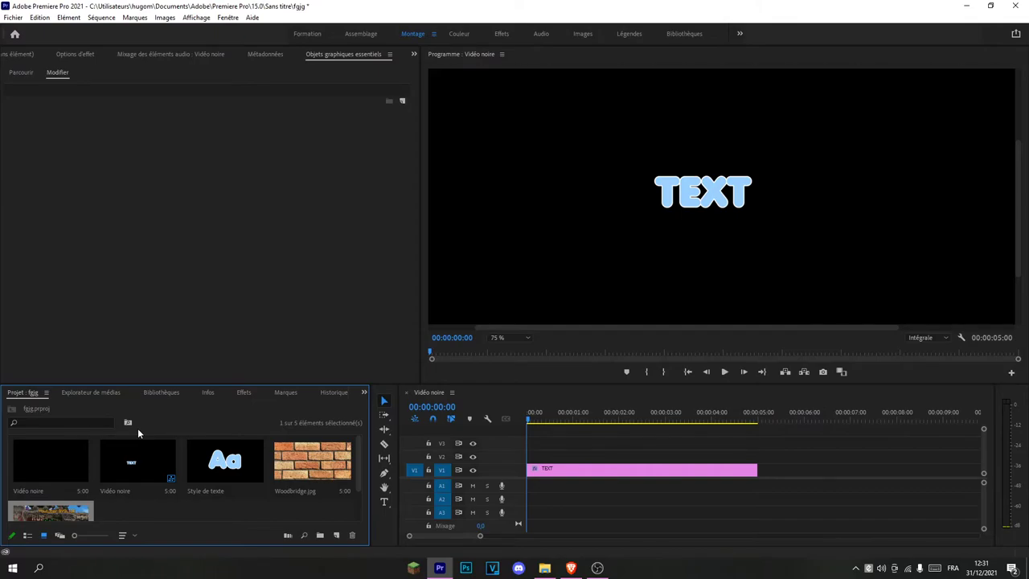
- Search the effects for 'uni.ecto' and drag uni.Ecto onto the TEXT clip
{"action": "left_click", "coordinate": [243, 392]}
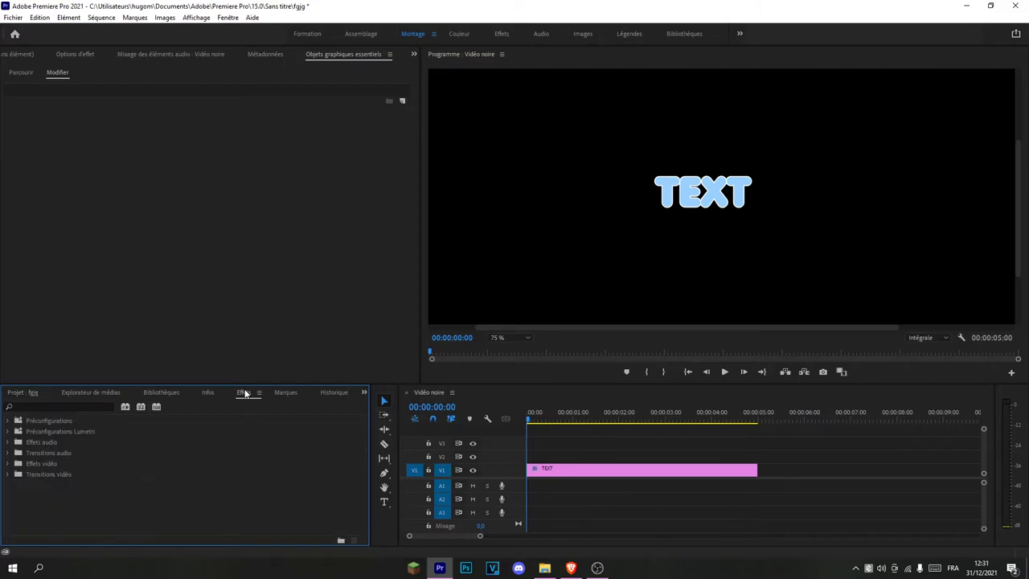
{"action": "left_click", "coordinate": [77, 406]}
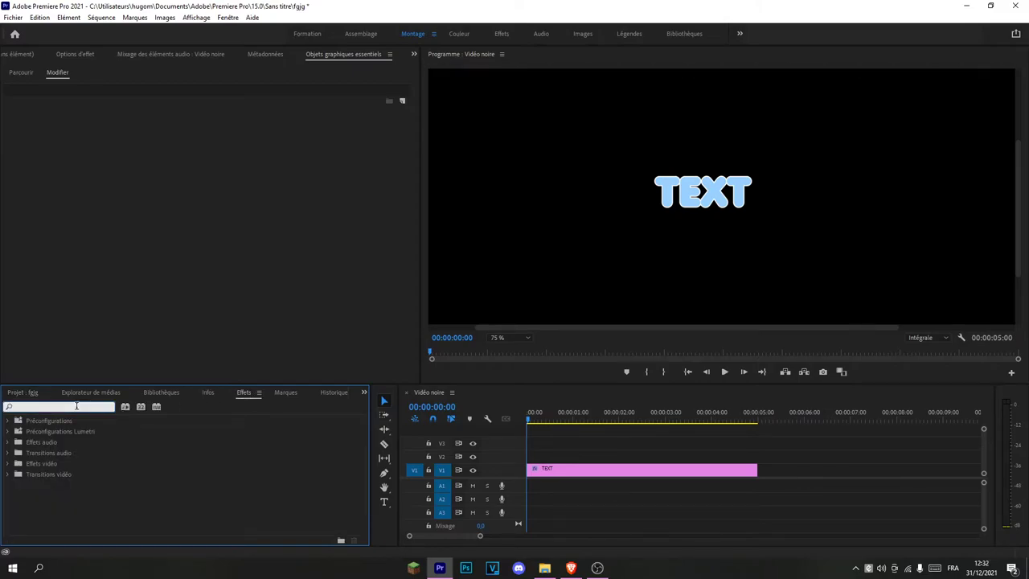
{"action": "type", "text": "uni"}
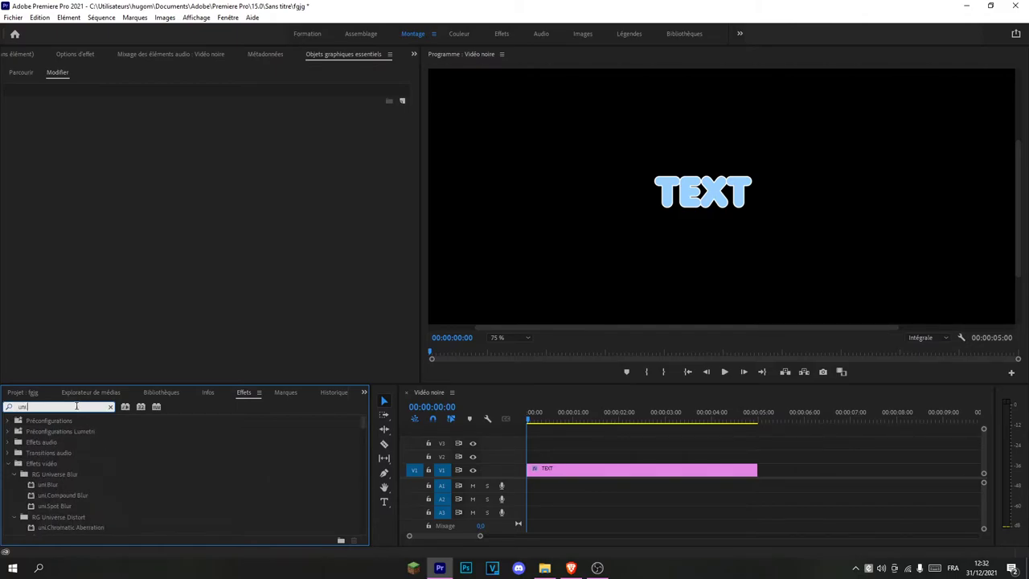
{"action": "type", "text": ".ecto"}
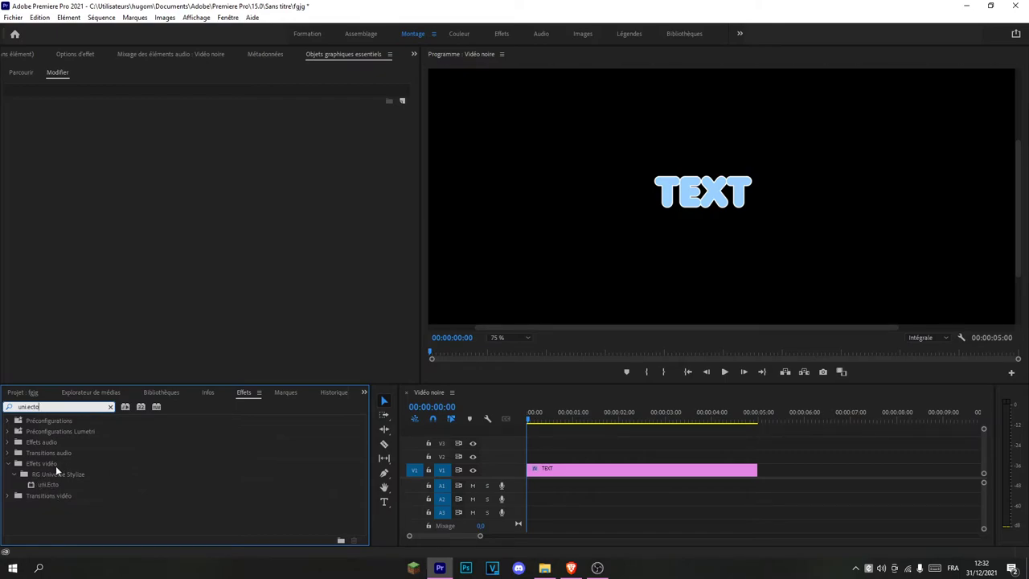
{"action": "left_click", "coordinate": [57, 484]}
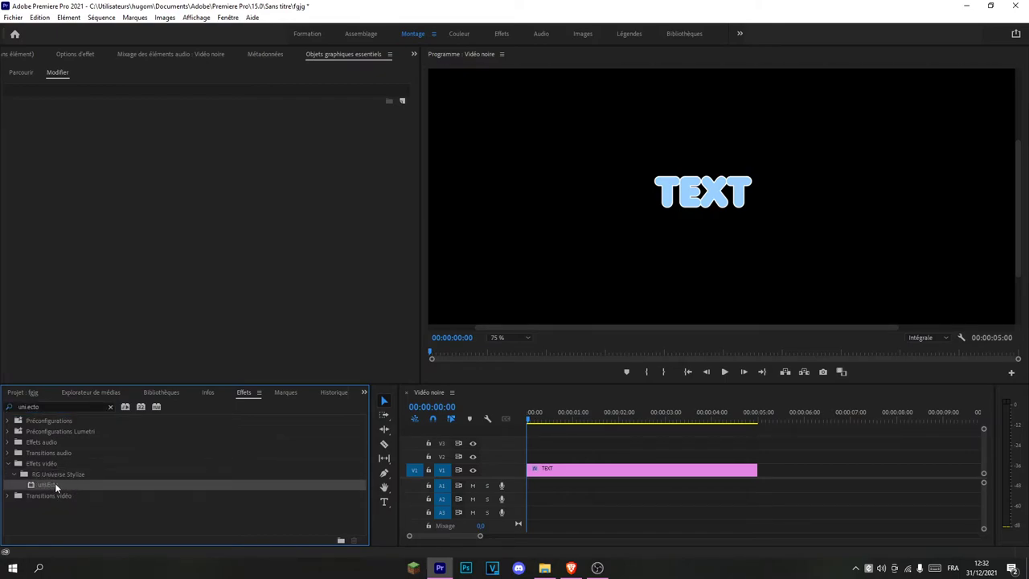
{"action": "left_click_drag", "start_coordinate": [55, 482], "coordinate": [562, 474]}
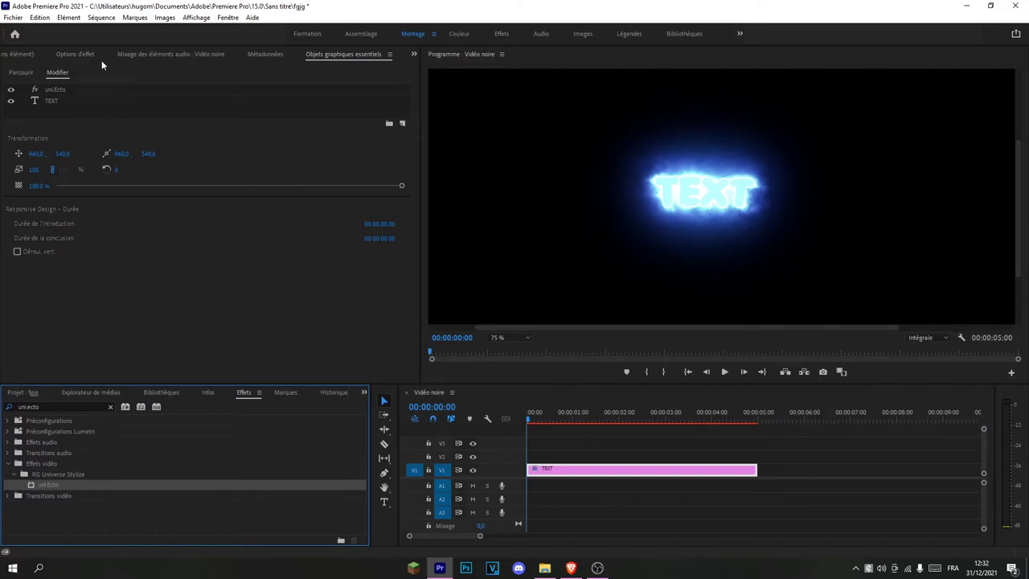
- Show the uni.Ecto settings in Effect Controls and set Glow Intensity to 0,50
{"action": "left_click", "coordinate": [77, 54]}
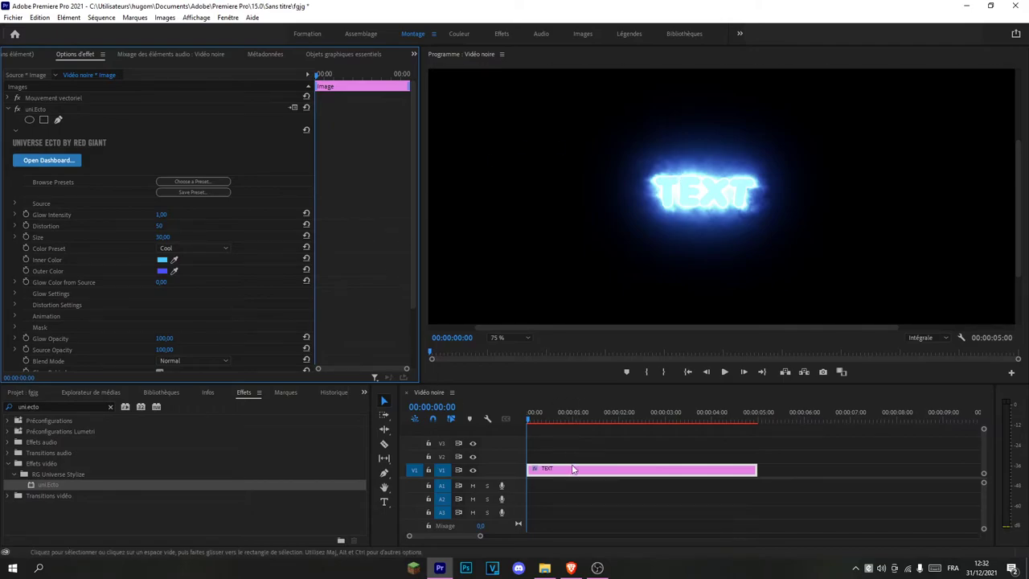
{"action": "left_click", "coordinate": [514, 419]}
{"action": "left_click", "coordinate": [78, 51]}
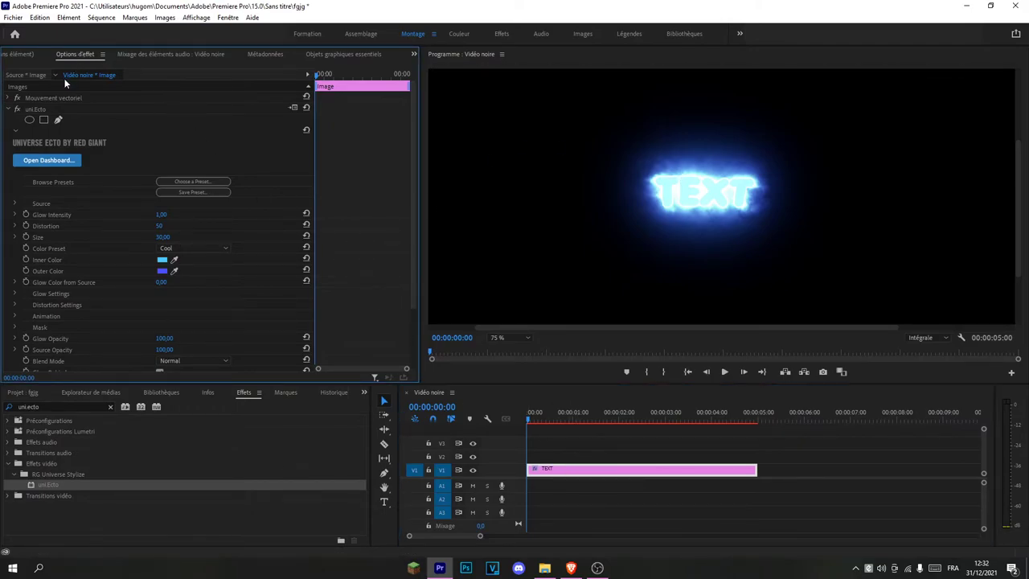
{"action": "left_click", "coordinate": [34, 110]}
{"action": "left_click", "coordinate": [124, 139]}
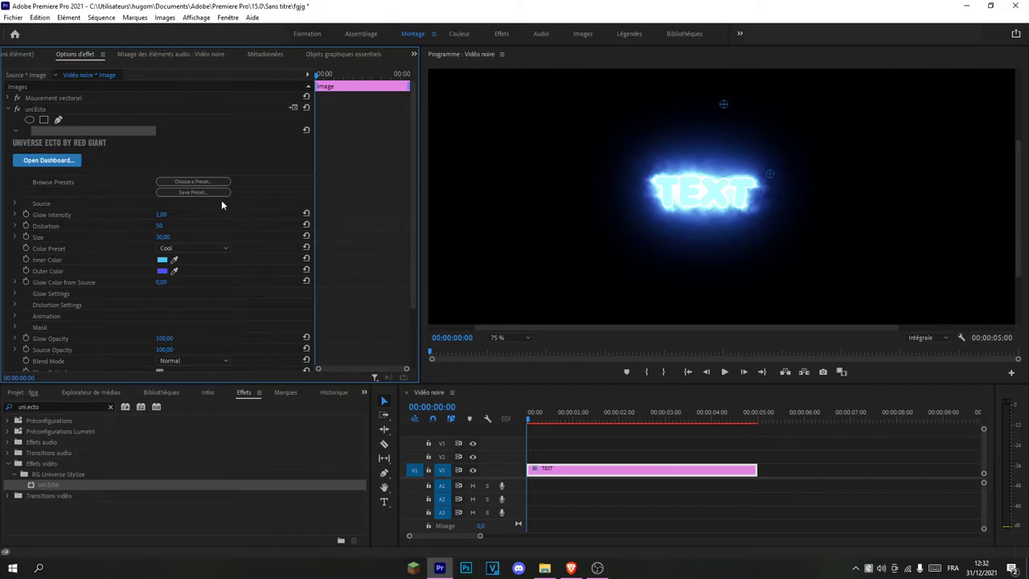
{"action": "scroll", "coordinate": [217, 248], "scroll_direction": "down", "scroll_amount": 1}
{"action": "left_click", "coordinate": [165, 214]}
{"action": "type", "text": ",50"}
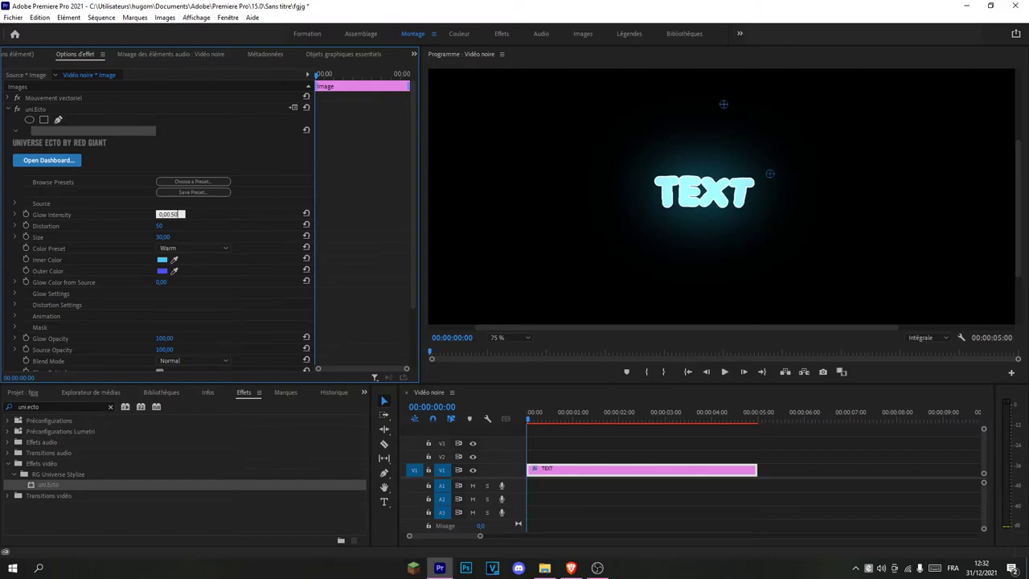
{"action": "key", "text": "BackSpace"}
{"action": "key", "text": "BackSpace"}
{"action": "key", "text": "BackSpace"}
{"action": "key", "text": "BackSpace"}
{"action": "key", "text": "BackSpace"}
{"action": "type", "text": "5"}
{"action": "key", "text": "Return"}
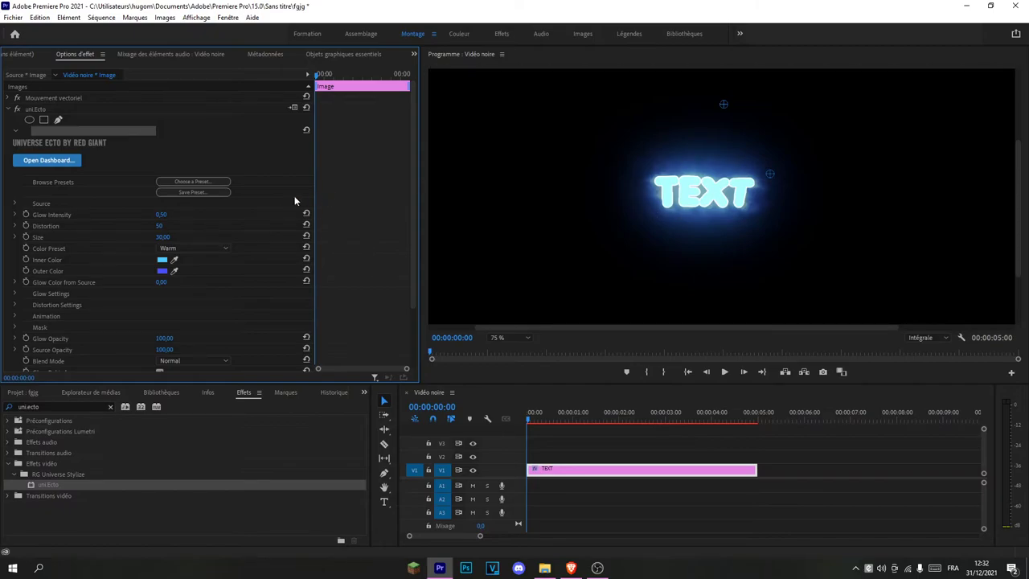
- Set the glow Distortion to 25
{"action": "scroll", "coordinate": [205, 203], "scroll_direction": "down", "scroll_amount": 1}
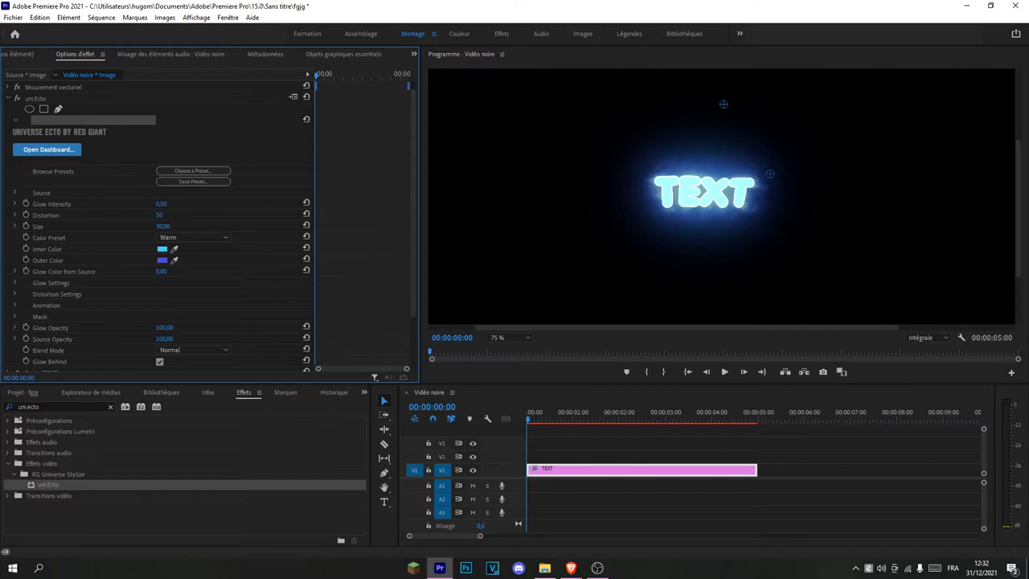
{"action": "left_click", "coordinate": [163, 215]}
{"action": "type", "text": "0"}
{"action": "key", "text": "Return"}
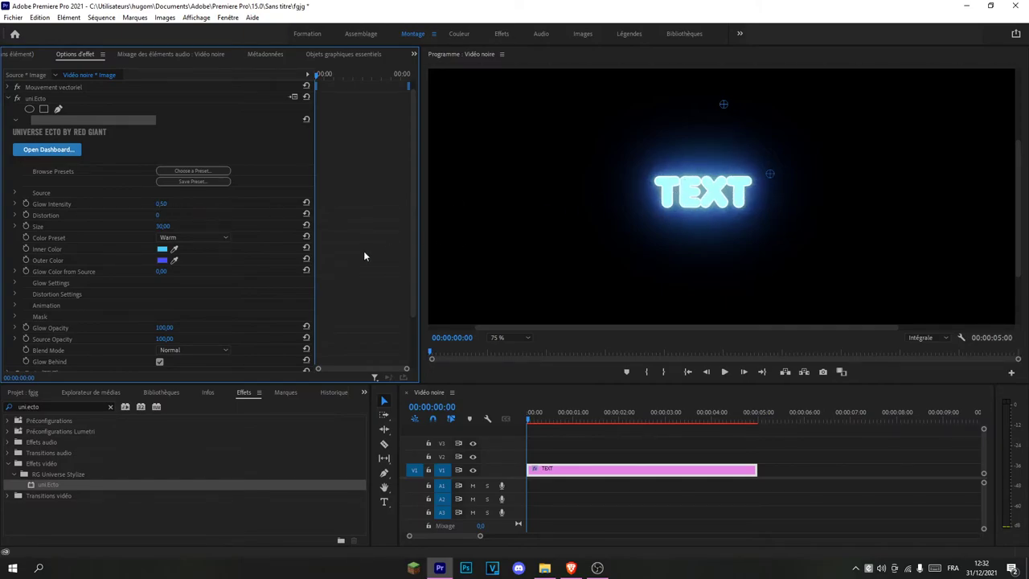
{"action": "left_click", "coordinate": [163, 215]}
{"action": "type", "text": "25"}
{"action": "key", "text": "Return"}
- Set the glow Size to 25 after trying 50 and 1
{"action": "left_click", "coordinate": [168, 227]}
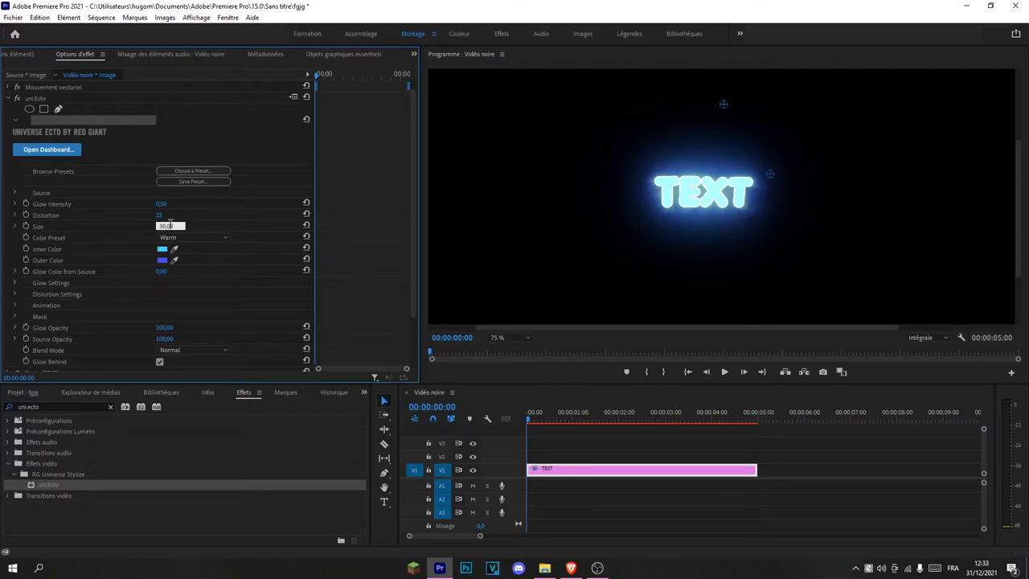
{"action": "left_click", "coordinate": [194, 220]}
{"action": "left_click", "coordinate": [175, 225]}
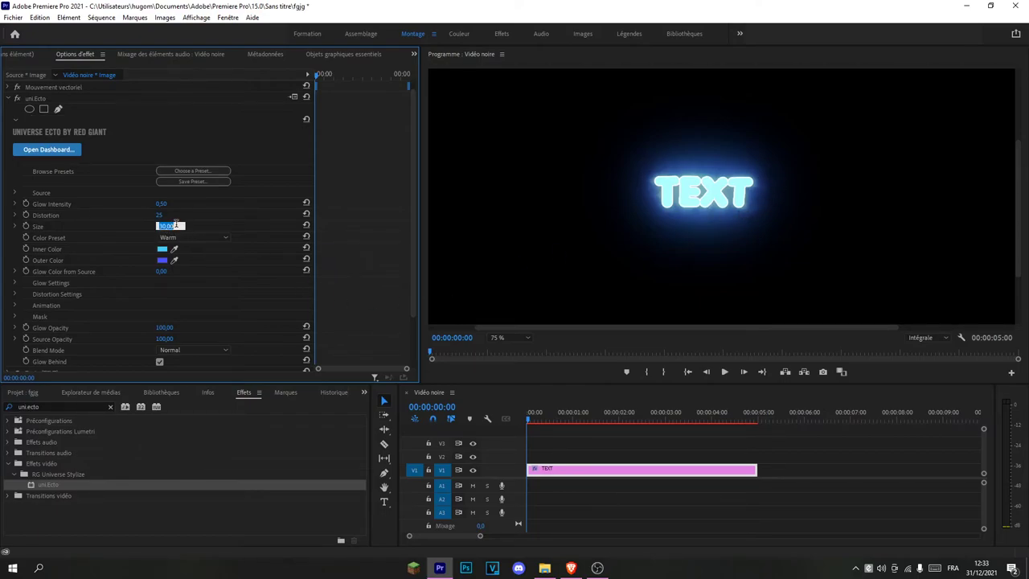
{"action": "type", "text": "50"}
{"action": "key", "text": "Return"}
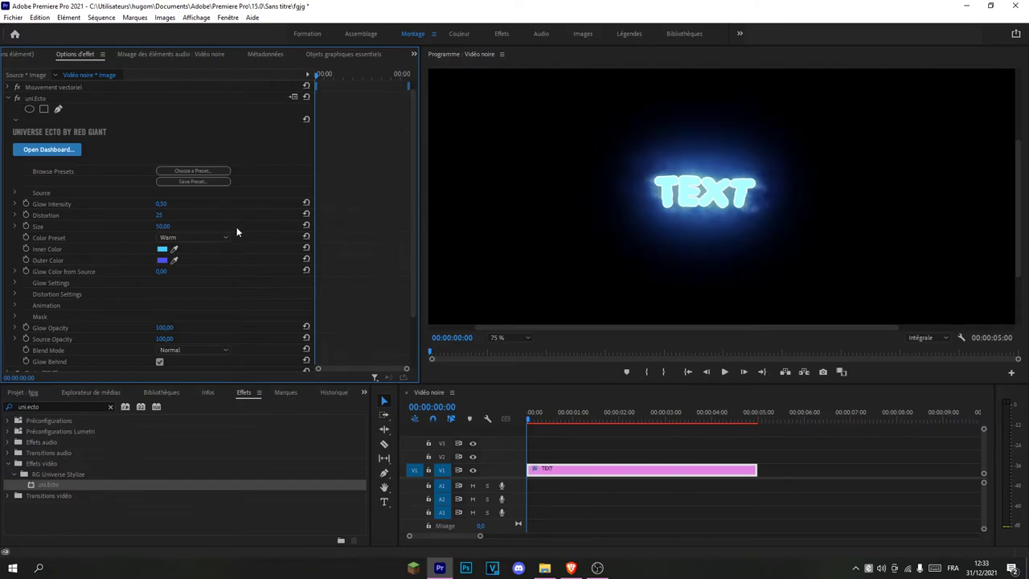
{"action": "left_click", "coordinate": [170, 226]}
{"action": "key", "text": "BackSpace"}
{"action": "type", "text": "1"}
{"action": "key", "text": "Return"}
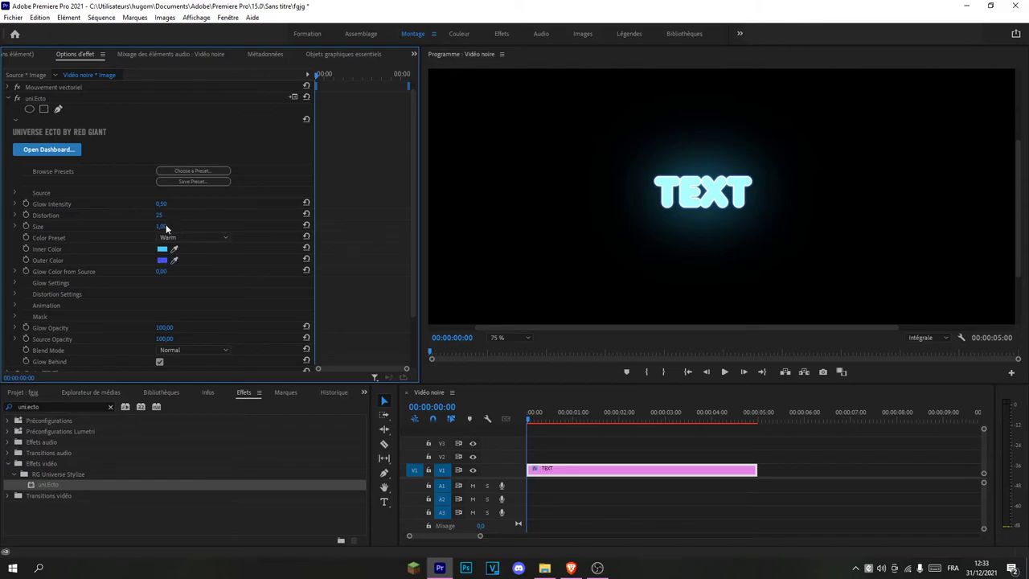
{"action": "left_click", "coordinate": [164, 226]}
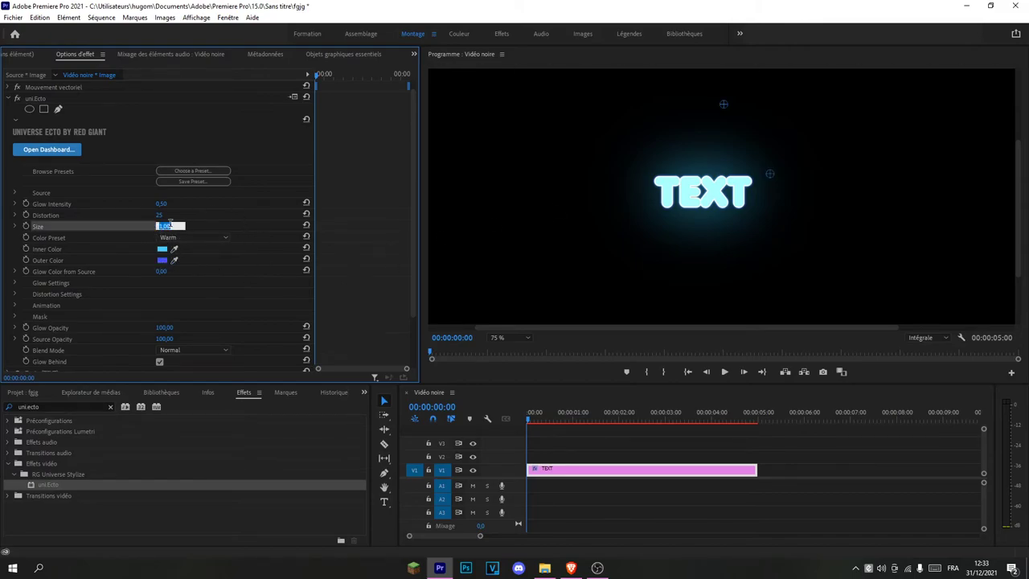
{"action": "type", "text": "25"}
{"action": "key", "text": "Return"}
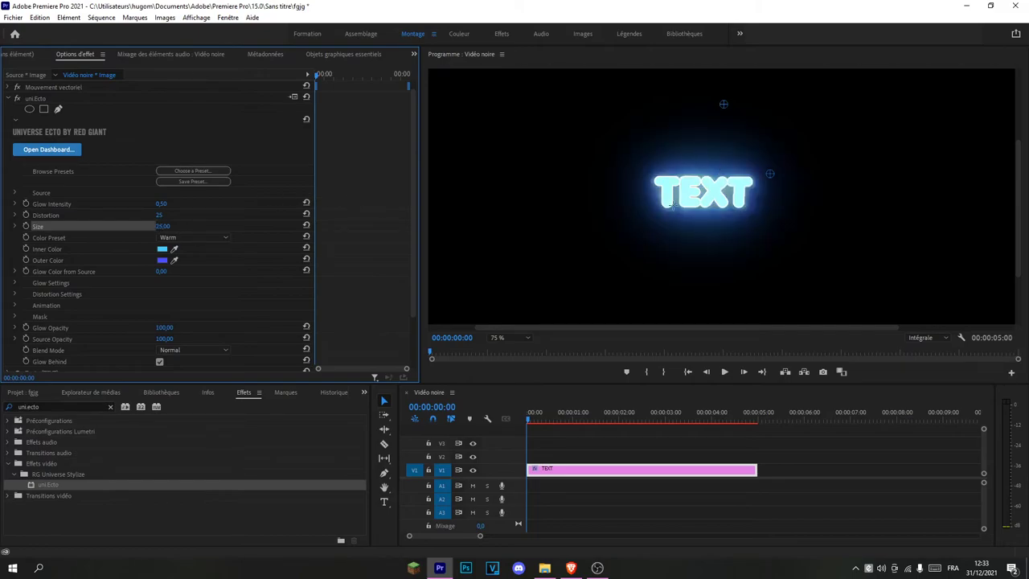
{"action": "scroll", "coordinate": [411, 200], "scroll_direction": "down", "scroll_amount": 1}
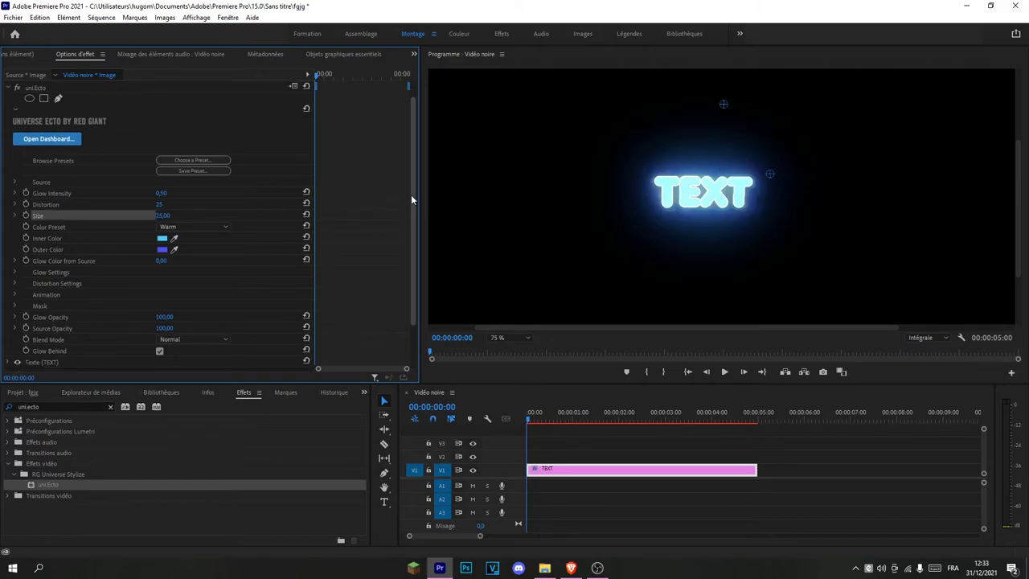
{"action": "scroll", "coordinate": [409, 195], "scroll_direction": "down", "scroll_amount": 1}
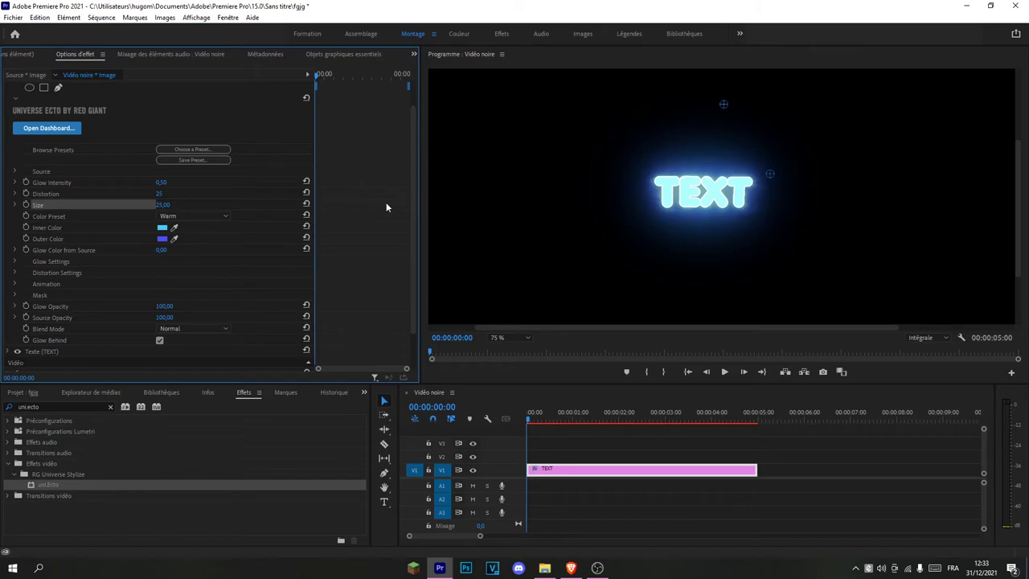
{"action": "scroll", "coordinate": [338, 281], "scroll_direction": "down", "scroll_amount": 4}
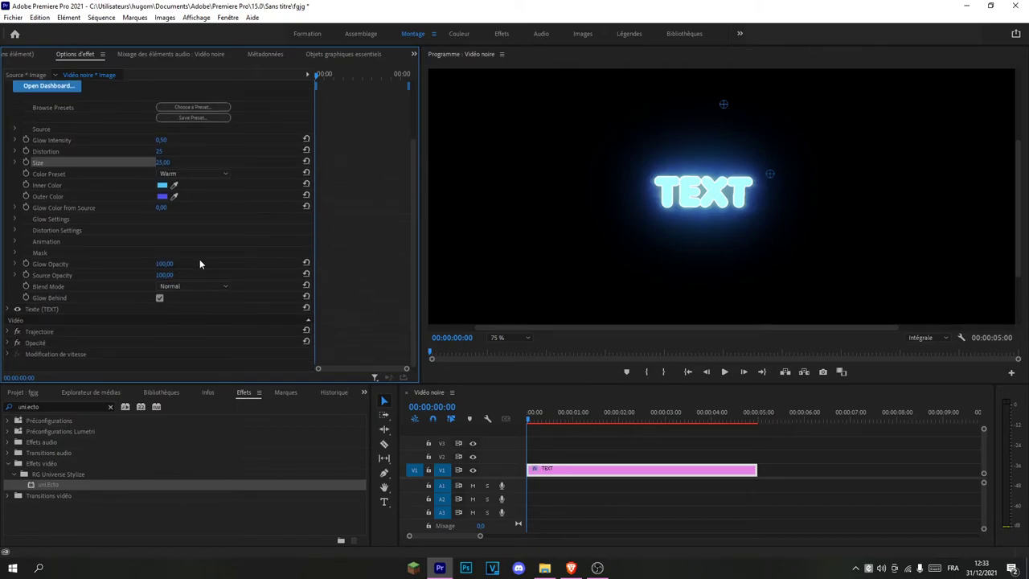
- Set the inner glow colour to a saturated orange
{"action": "left_click", "coordinate": [163, 186]}
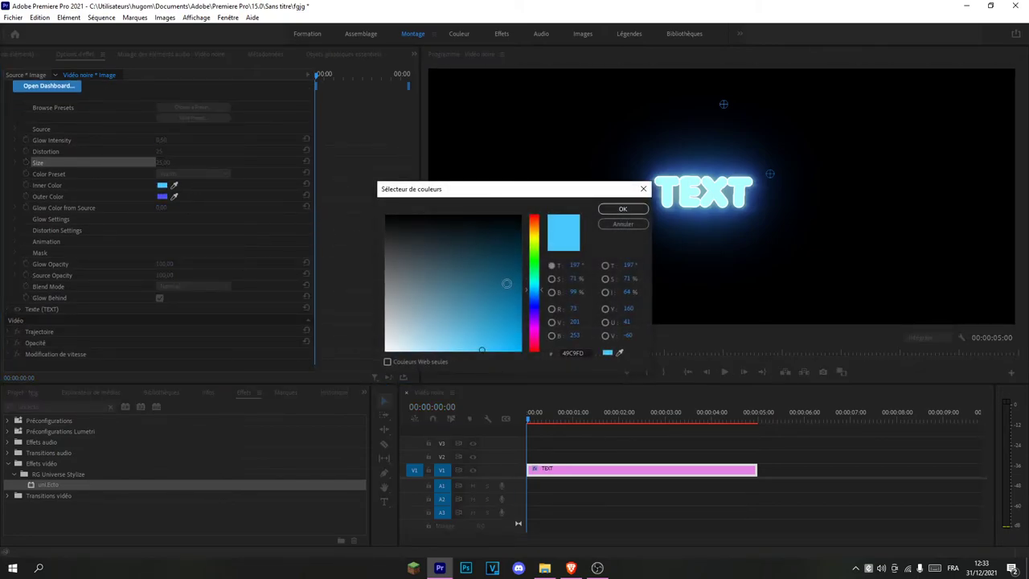
{"action": "left_click_drag", "start_coordinate": [537, 271], "coordinate": [535, 217]}
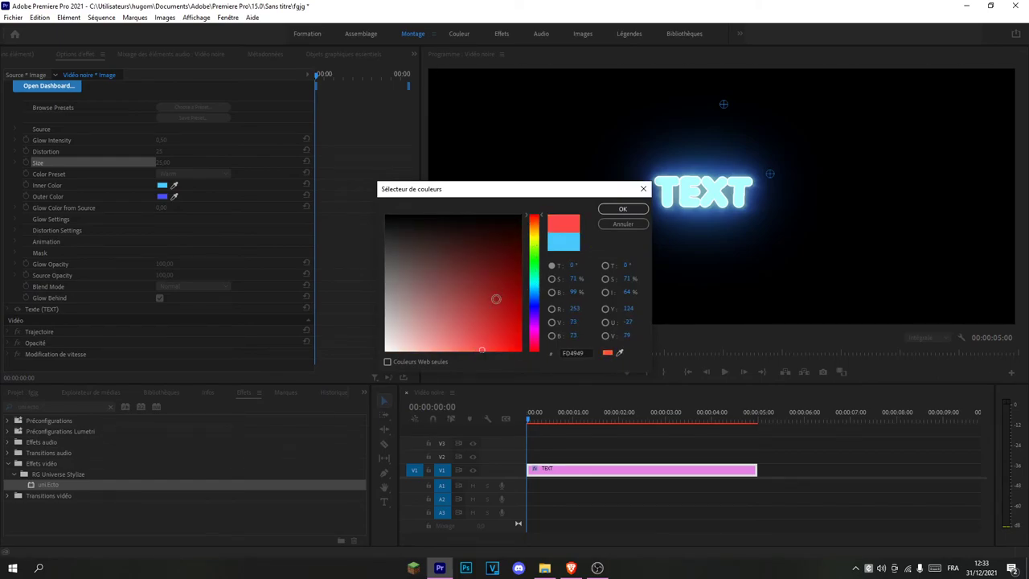
{"action": "left_click_drag", "start_coordinate": [534, 233], "coordinate": [533, 229]}
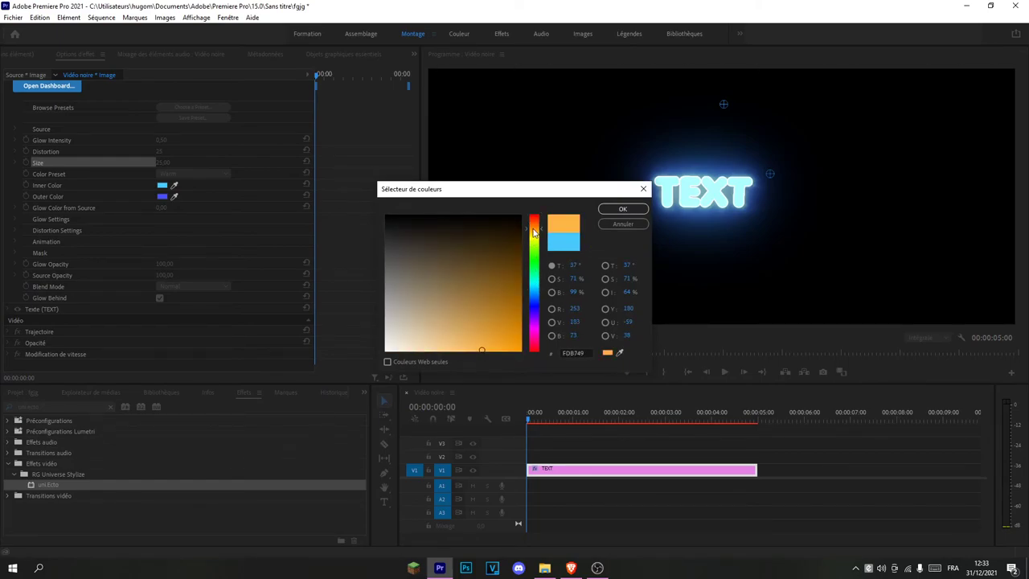
{"action": "left_click", "coordinate": [563, 241]}
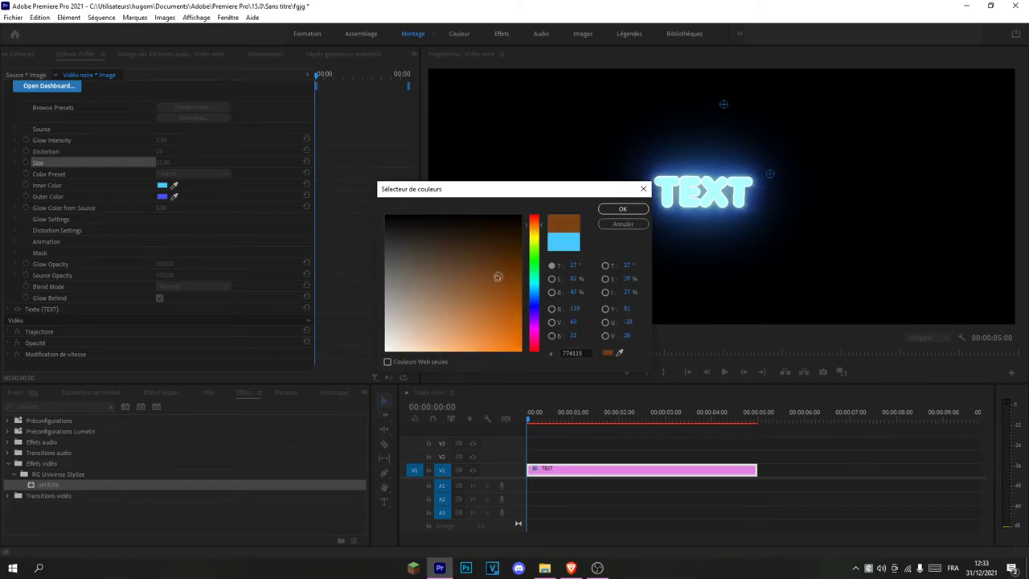
{"action": "left_click", "coordinate": [621, 209]}
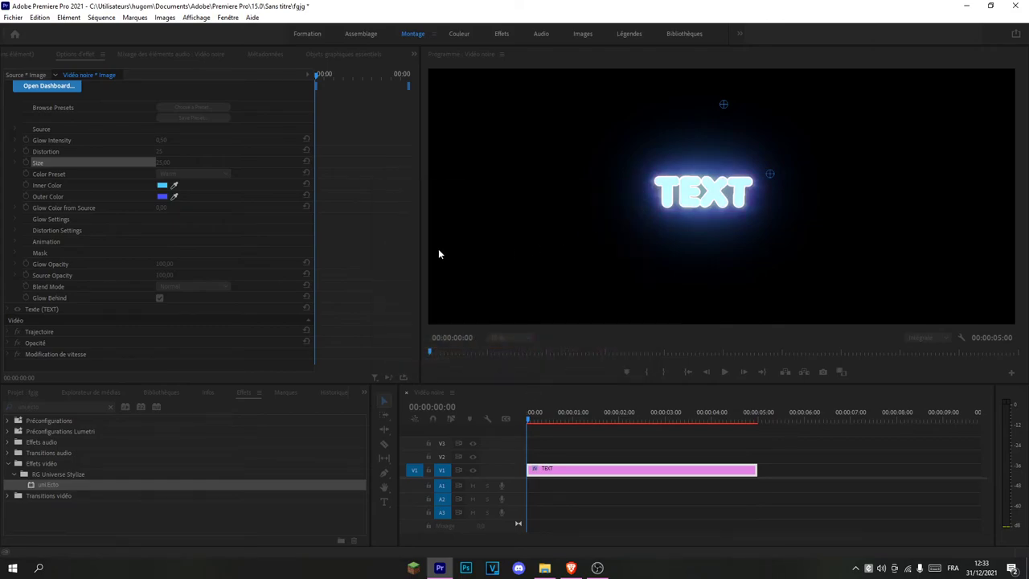
- Set the outer glow colour to a bright red
{"action": "left_click", "coordinate": [162, 196]}
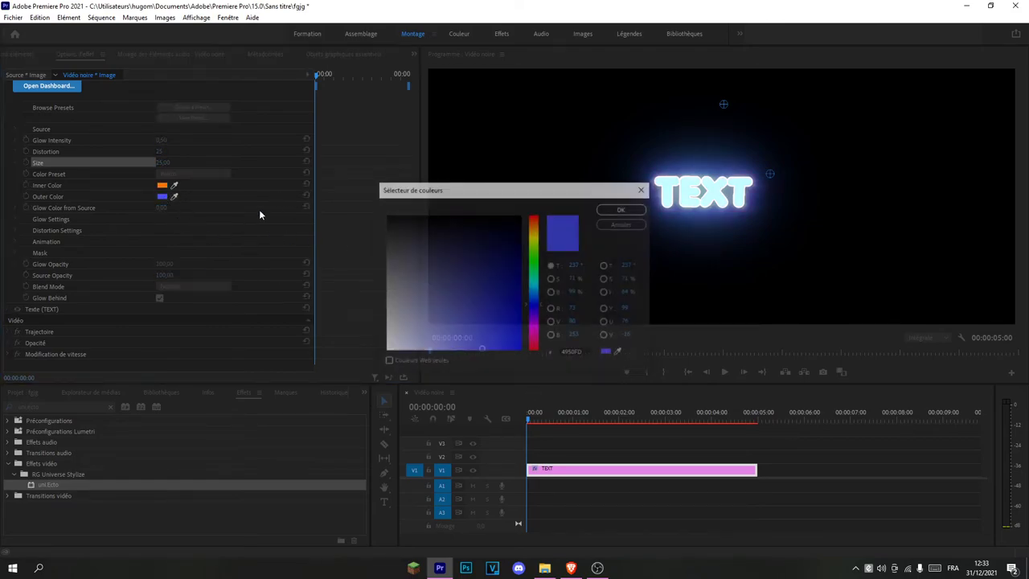
{"action": "left_click", "coordinate": [534, 217]}
{"action": "left_click", "coordinate": [496, 231]}
{"action": "left_click", "coordinate": [609, 209]}
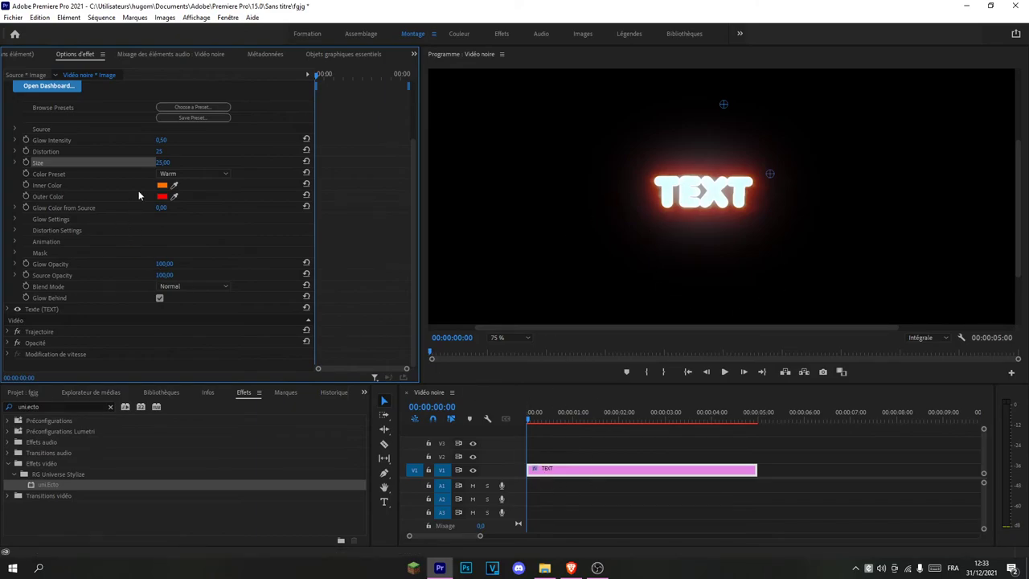
- Change the inner glow colour to a deep dark red
{"action": "left_click", "coordinate": [162, 185]}
{"action": "left_click", "coordinate": [520, 300]}
{"action": "left_click", "coordinate": [534, 219]}
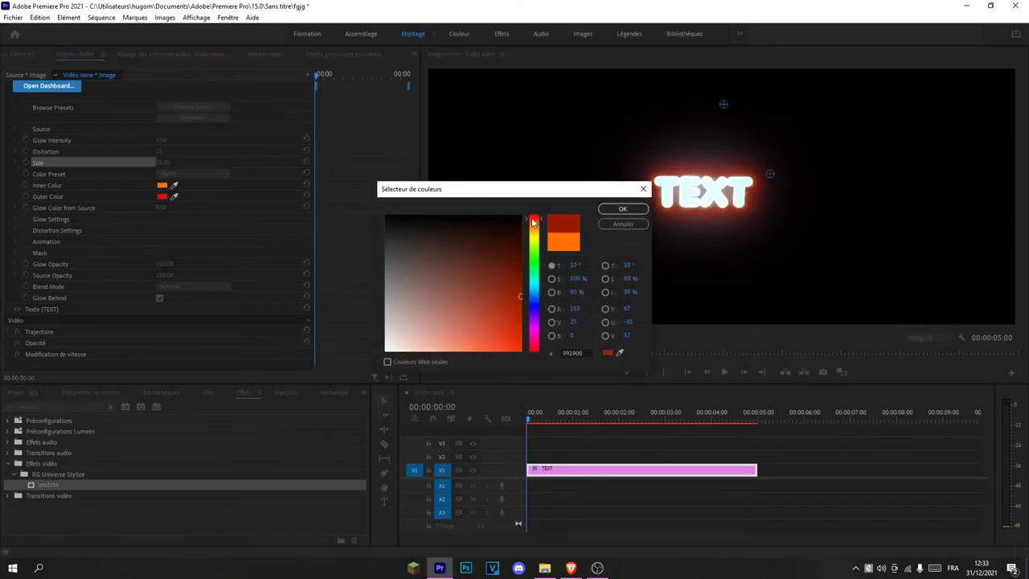
{"action": "left_click", "coordinate": [622, 210]}
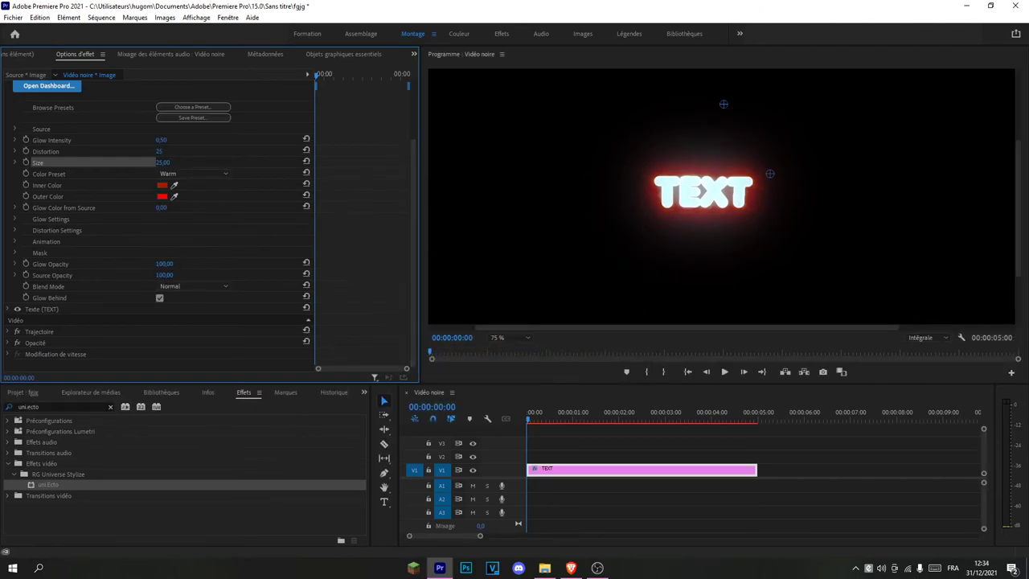
- Test Glow Opacity at 0, then restore the full red glow
{"action": "left_click", "coordinate": [164, 263]}
{"action": "type", "text": "0"}
{"action": "key", "text": "Return"}
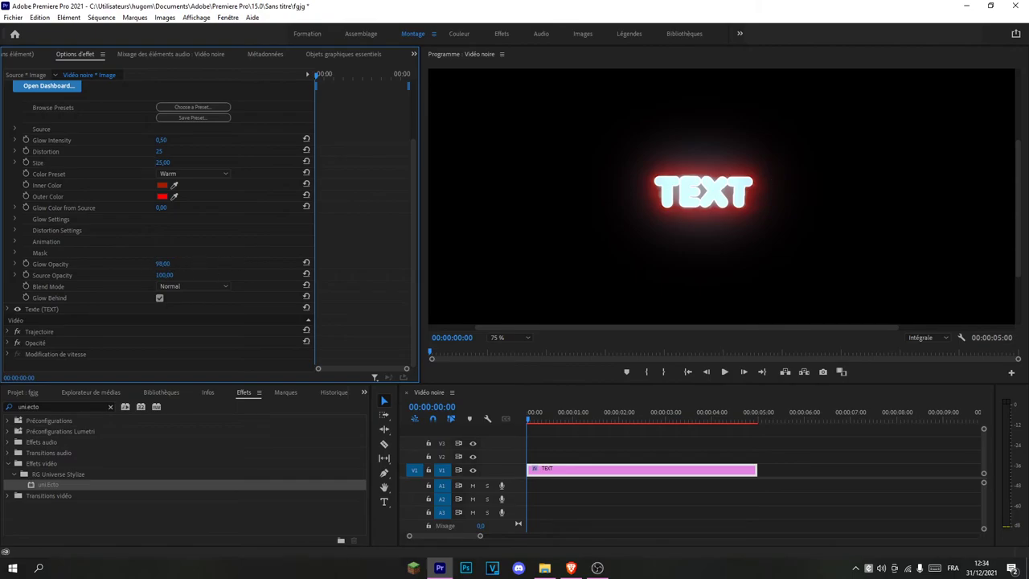
{"action": "key", "text": "ctrl+z"}
{"action": "key", "text": "ctrl+shift+z"}
{"action": "key", "text": "ctrl+z"}
{"action": "left_click_drag", "start_coordinate": [164, 264], "coordinate": [167, 264]}
- Test Source Opacity values, hiding and varying the white letter fill
{"action": "left_click", "coordinate": [164, 275]}
{"action": "type", "text": "0"}
{"action": "key", "text": "Return"}
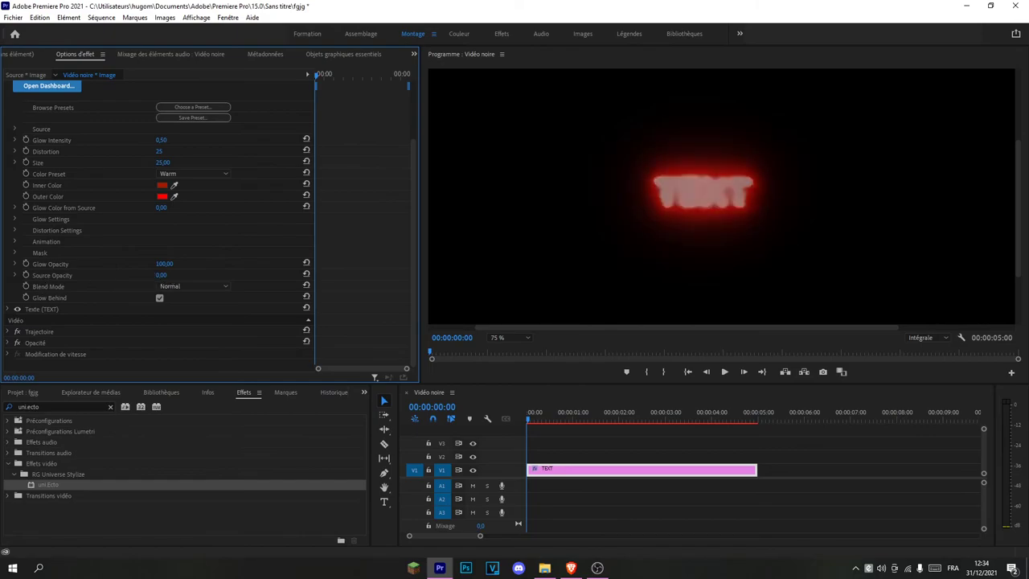
{"action": "key", "text": "ctrl+z"}
{"action": "key", "text": "ctrl+shift+z"}
{"action": "left_click_drag", "start_coordinate": [162, 275], "coordinate": [185, 275]}
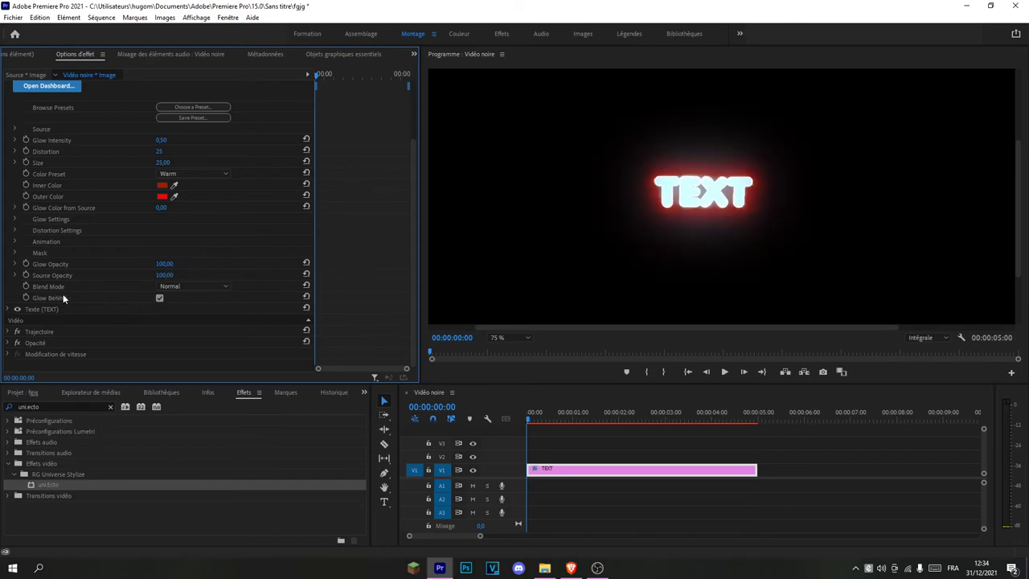
- Try the glow Blend Mode None, then set it back to Normal
{"action": "left_click", "coordinate": [214, 286]}
{"action": "left_click", "coordinate": [211, 297]}
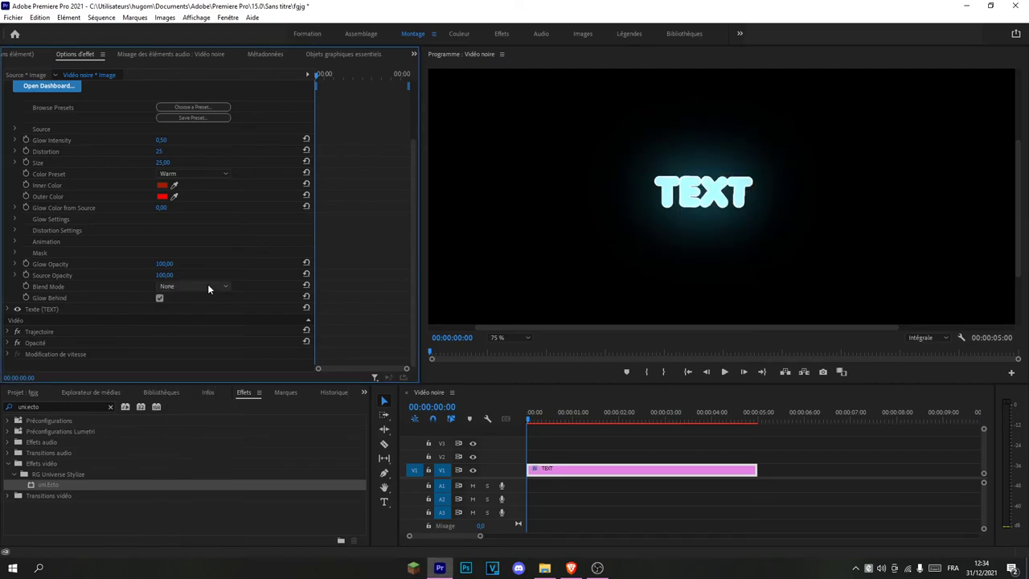
{"action": "left_click", "coordinate": [207, 284]}
{"action": "left_click", "coordinate": [205, 308]}
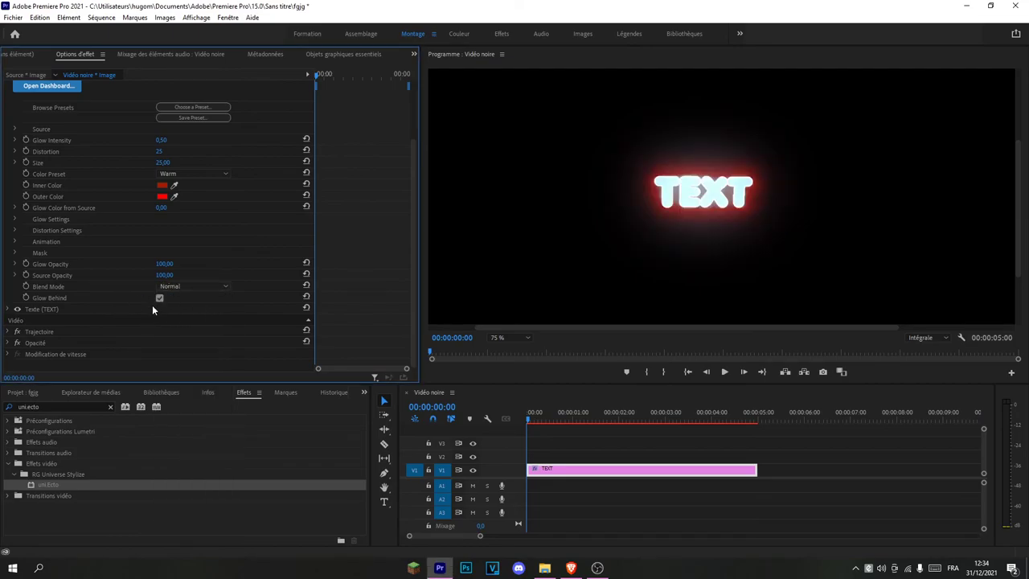
- Switch off Glow Behind and move the playhead near the sequence start
{"action": "left_click", "coordinate": [160, 298]}
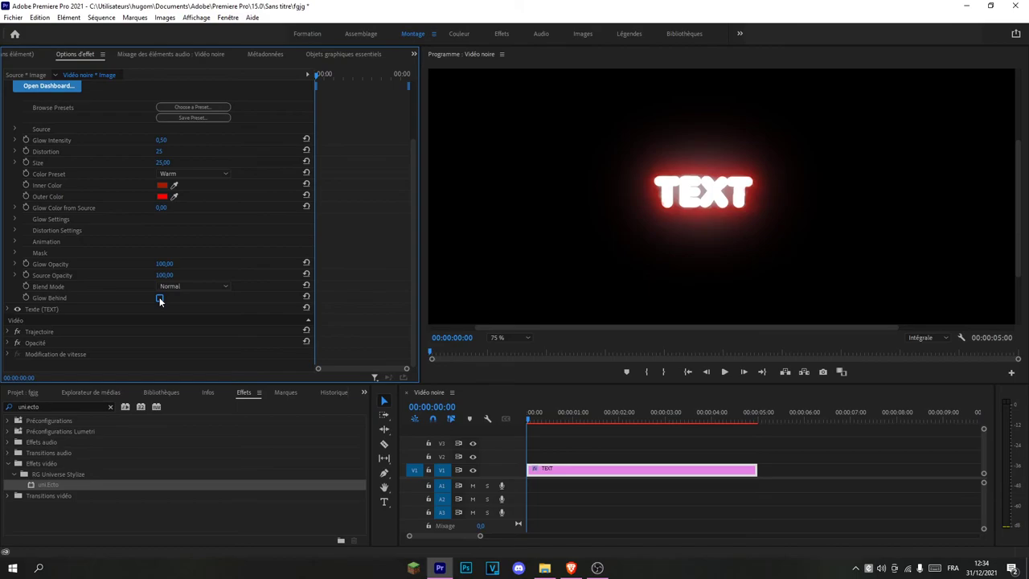
{"action": "left_click", "coordinate": [160, 298]}
{"action": "left_click", "coordinate": [160, 299]}
{"action": "left_click", "coordinate": [161, 298]}
{"action": "left_click", "coordinate": [159, 304]}
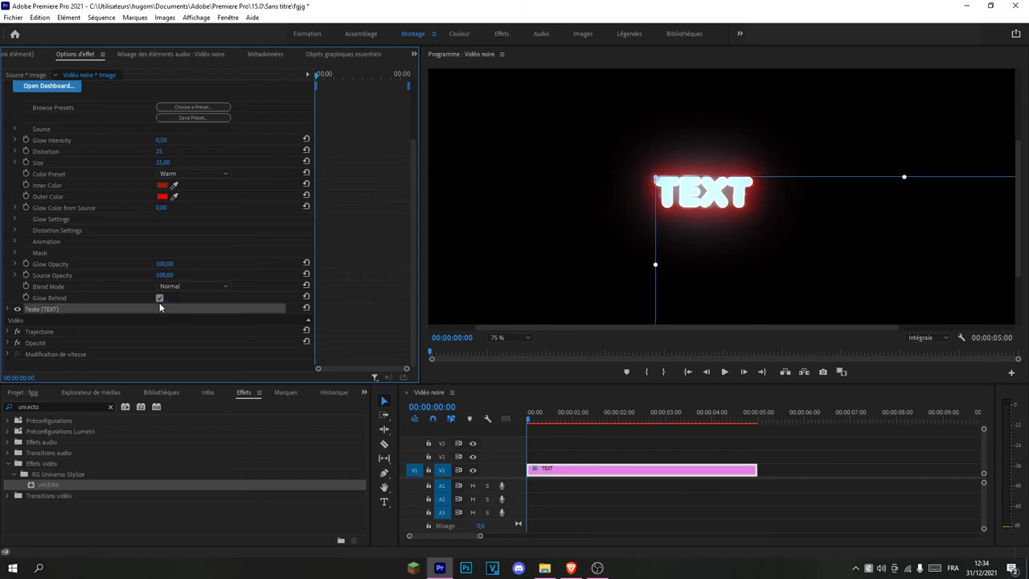
{"action": "left_click", "coordinate": [375, 278]}
{"action": "left_click", "coordinate": [160, 299]}
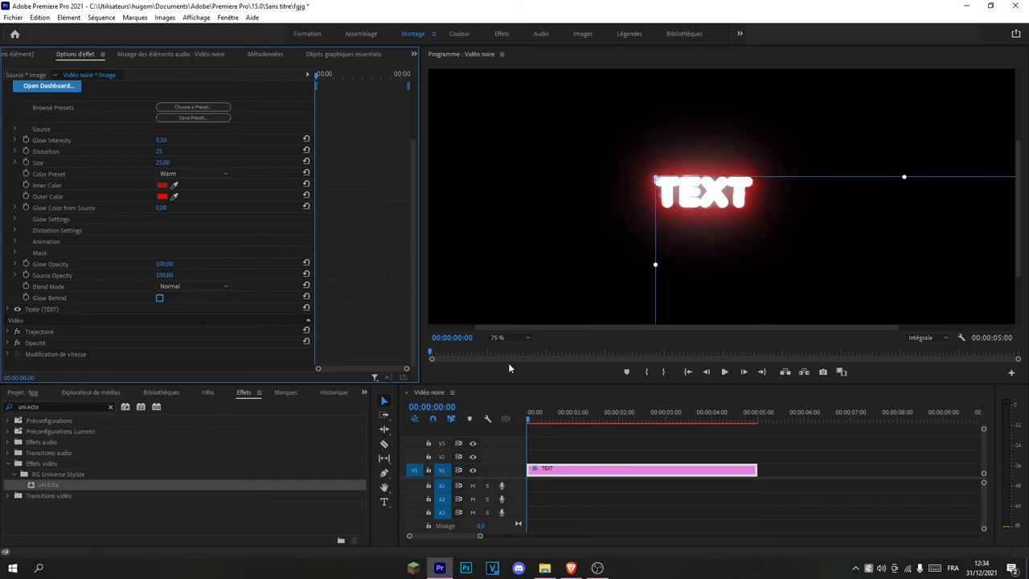
{"action": "left_click", "coordinate": [532, 411]}
{"action": "left_click", "coordinate": [619, 127]}
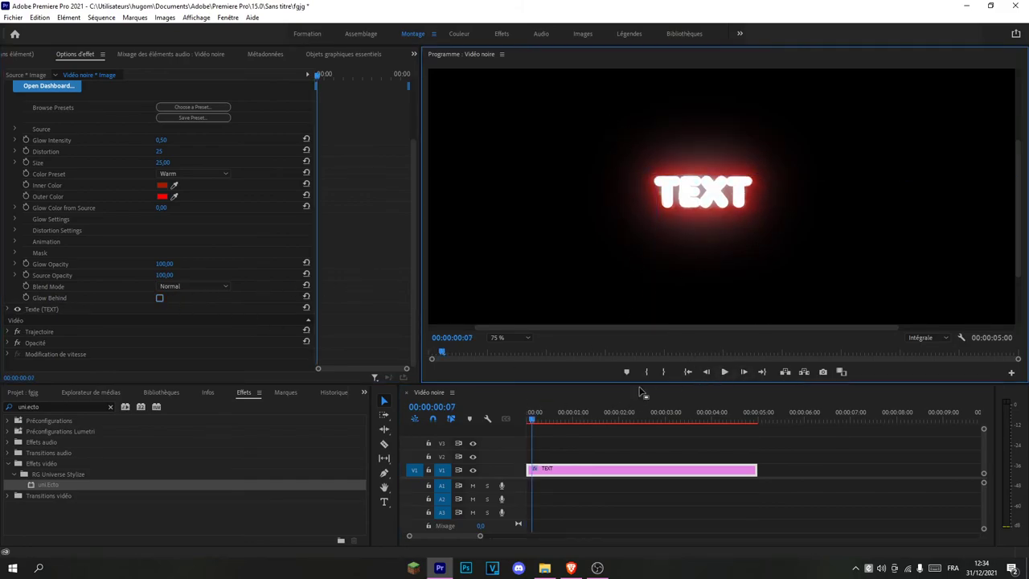
- Collapse uni.Ecto, play back the red-glowing title, and park the playhead at 00:00:02:19
{"action": "scroll", "coordinate": [377, 279], "scroll_direction": "up", "scroll_amount": 3}
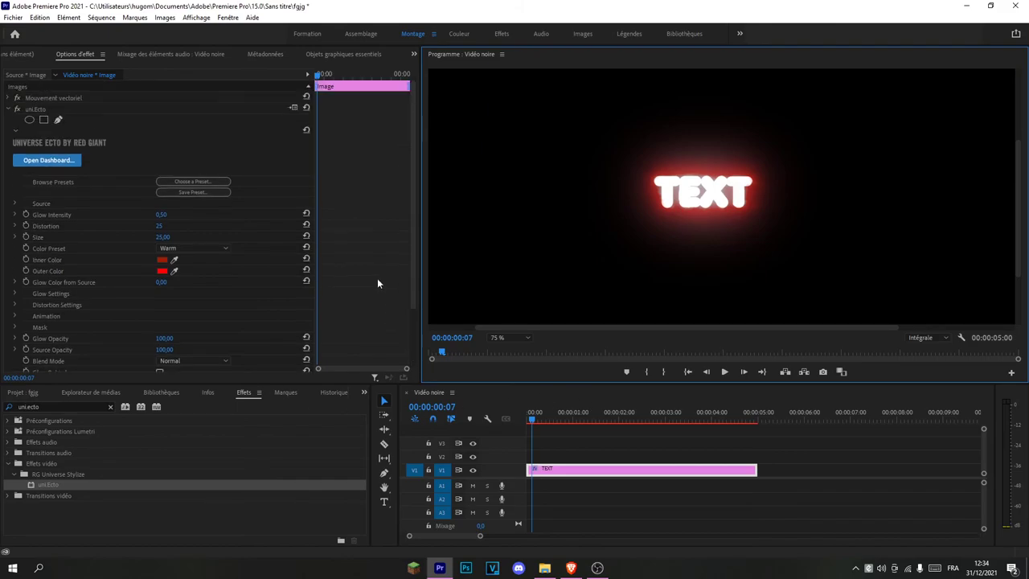
{"action": "left_click", "coordinate": [9, 110]}
{"action": "left_click", "coordinate": [725, 371]}
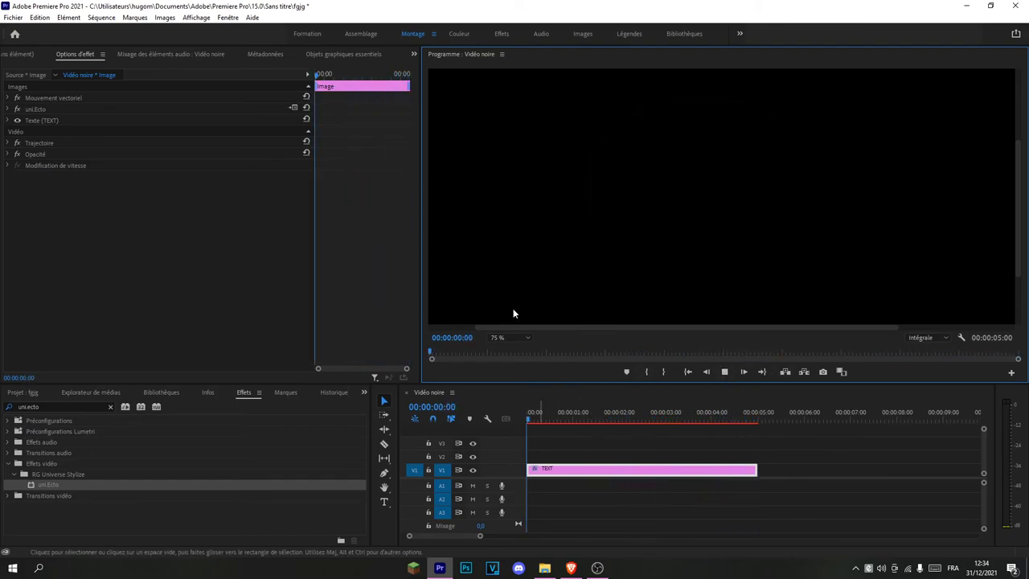
{"action": "left_click", "coordinate": [552, 423]}
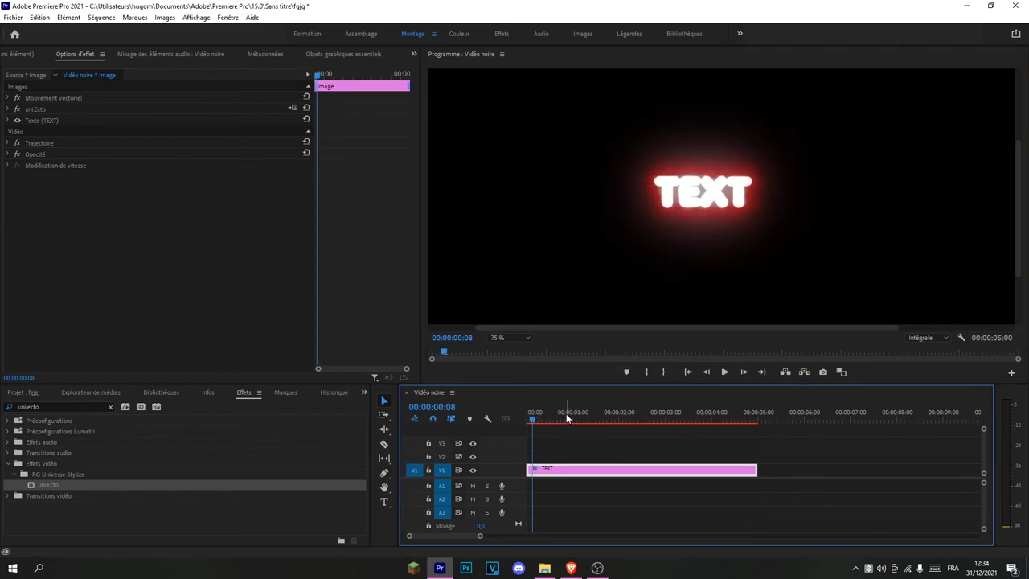
{"action": "left_click_drag", "start_coordinate": [566, 413], "coordinate": [634, 414]}
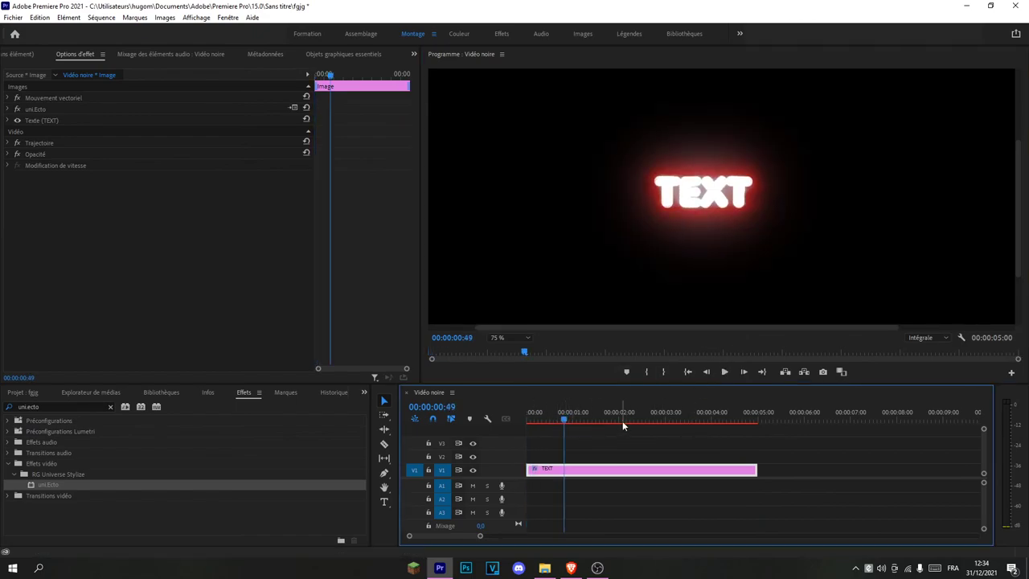
{"action": "left_click", "coordinate": [8, 109]}
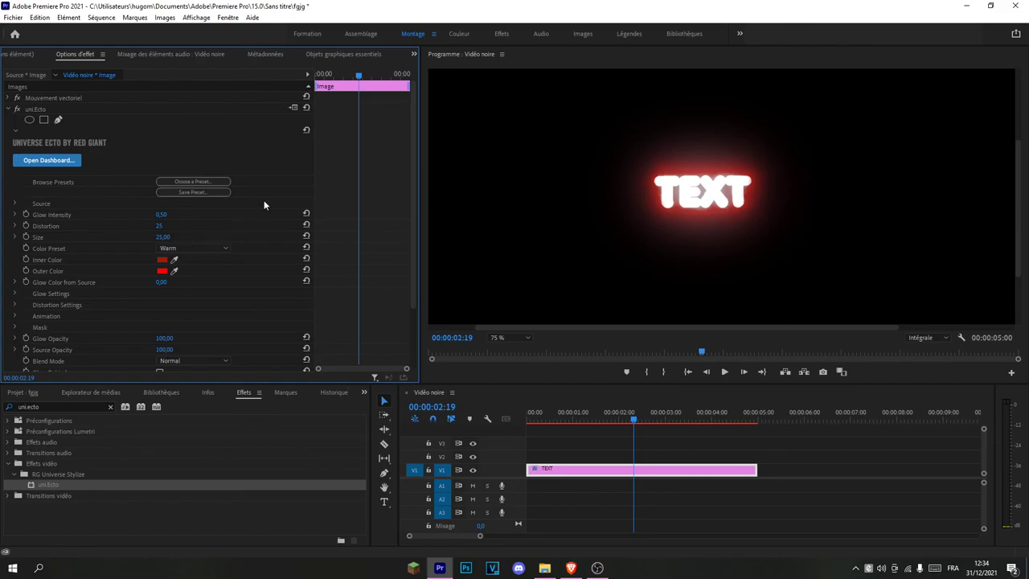
{"action": "scroll", "coordinate": [264, 204], "scroll_direction": "down", "scroll_amount": 1}
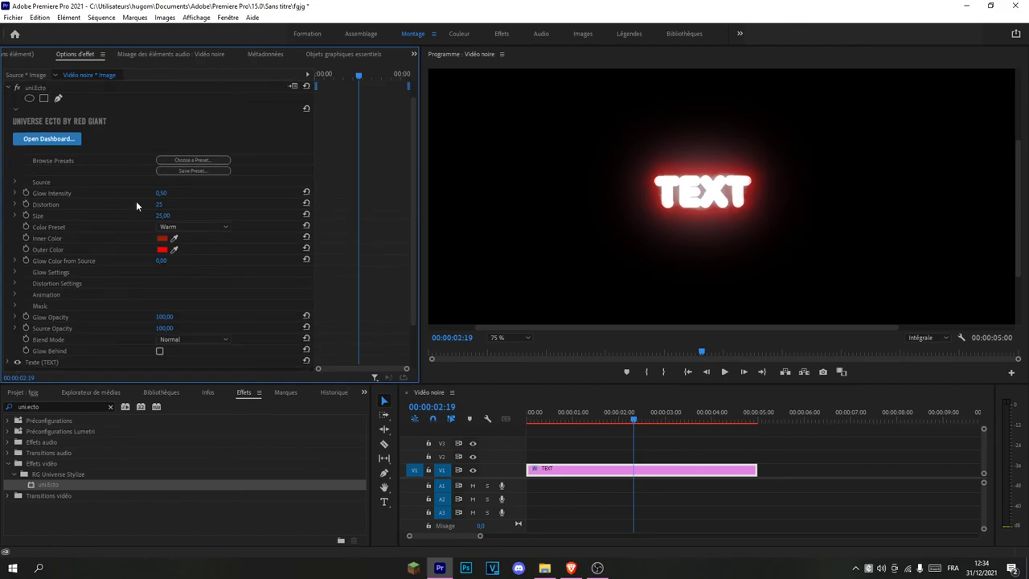